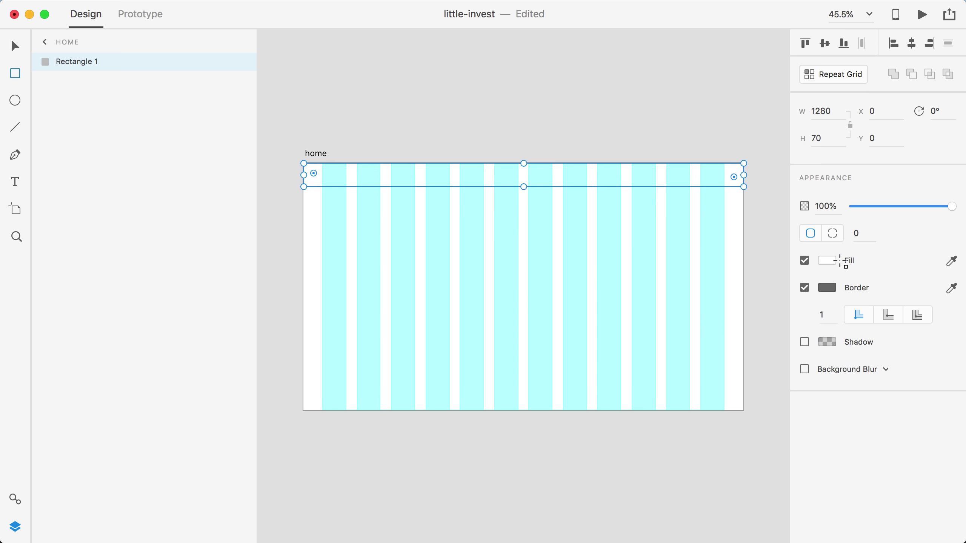
Change the header rectangle's fill to light grey #F2F2F2.
left_click(828, 260)
left_click(643, 201)
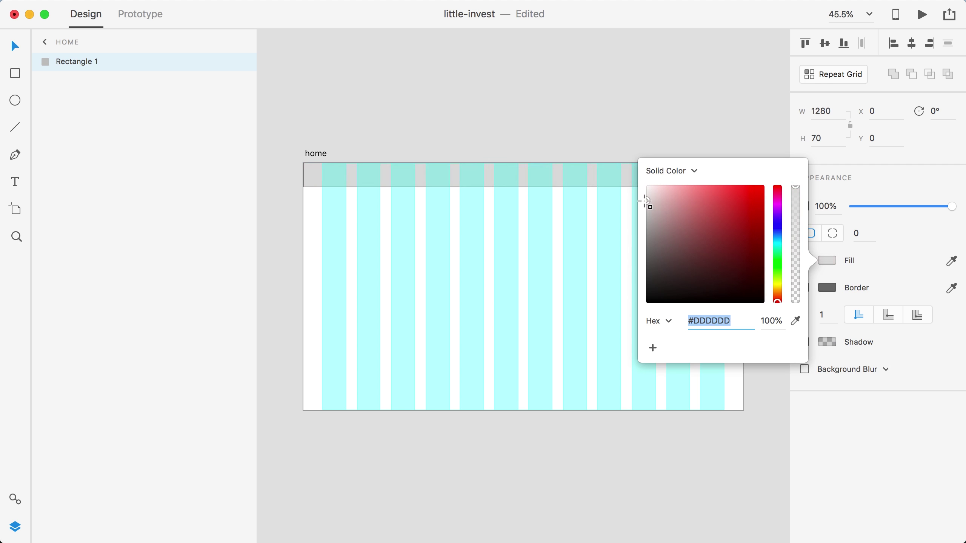
left_click_drag(644, 202, 636, 192)
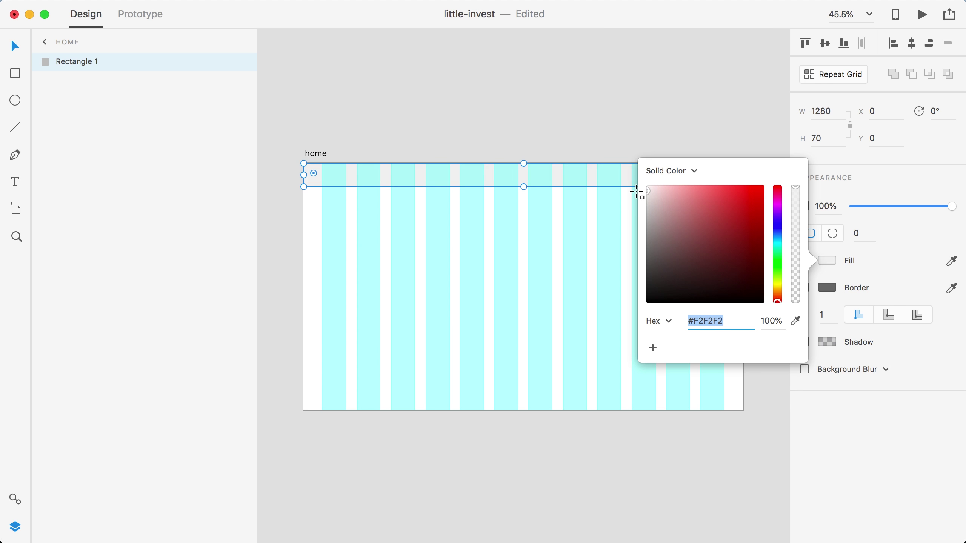
left_click(676, 85)
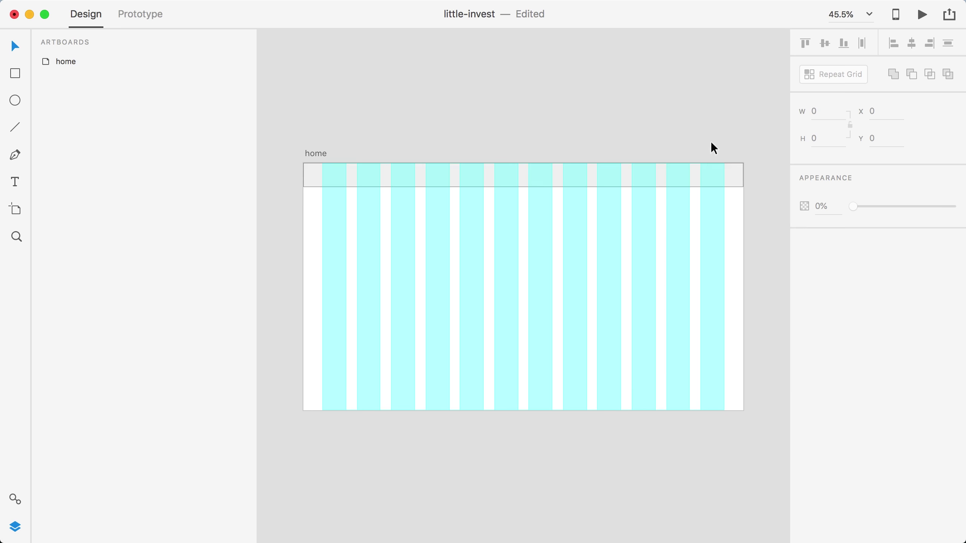
Remove the header rectangle's border and hide the artboard's layout grid.
left_click(727, 174)
left_click(804, 287)
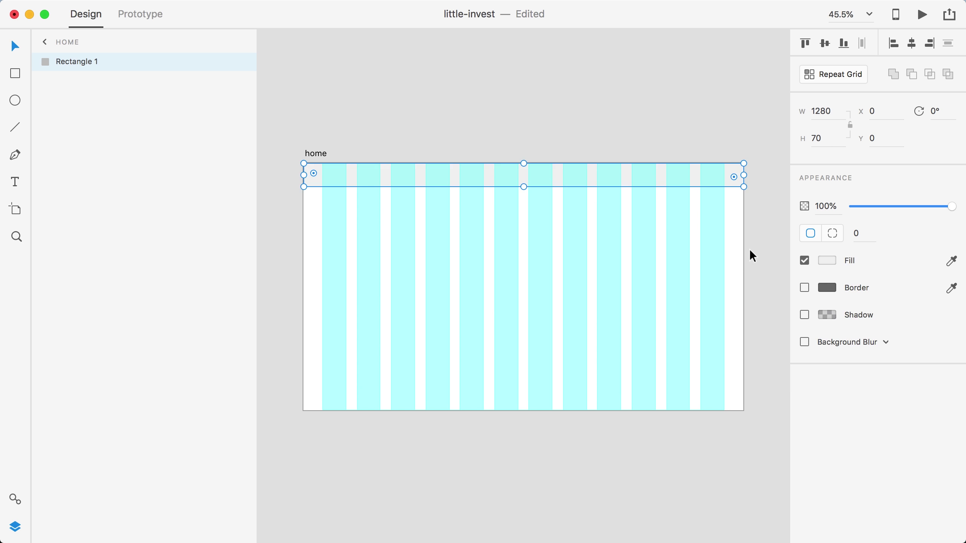
left_click(734, 248)
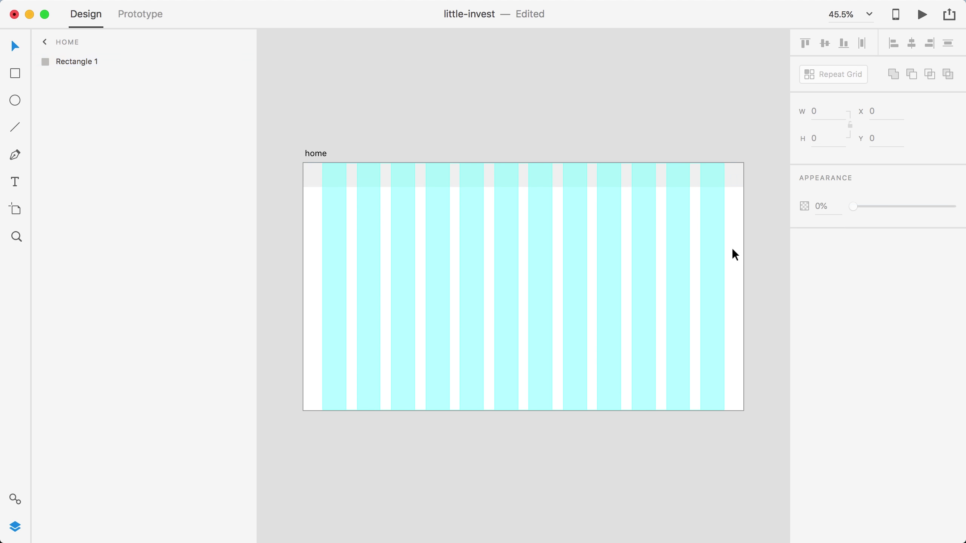
key("super+shift+apostrophe")
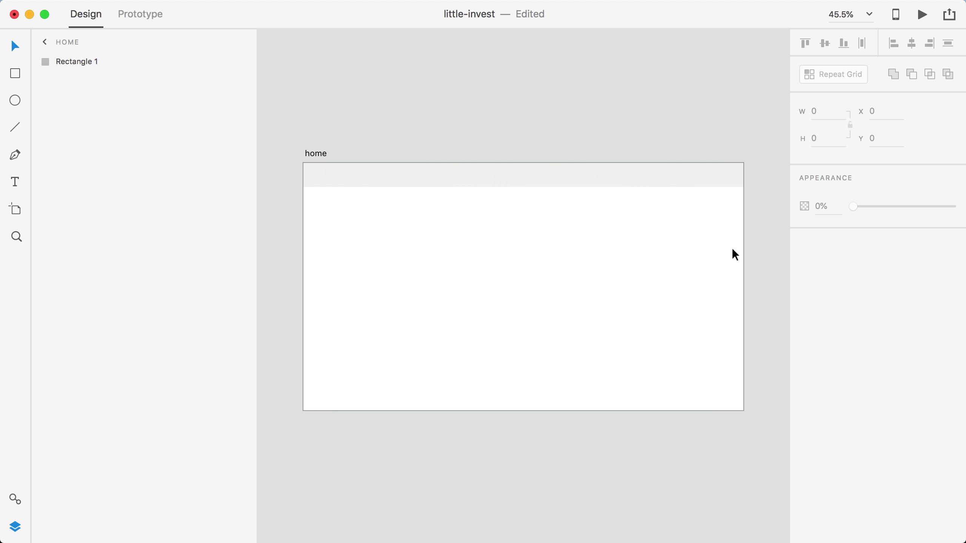
Switch to the desktop, open the recursos folder and show the contents of its svg subfolder.
left_click(442, 179)
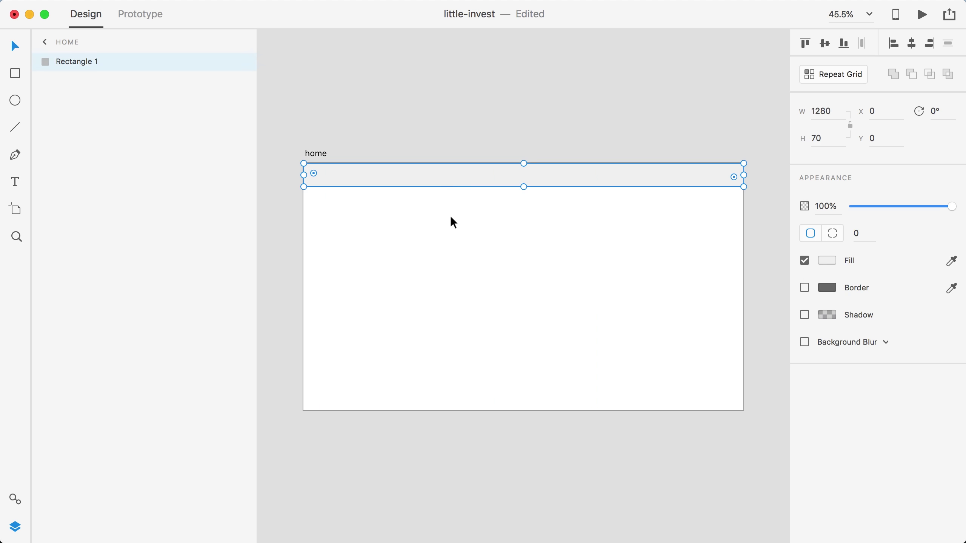
key("super+2")
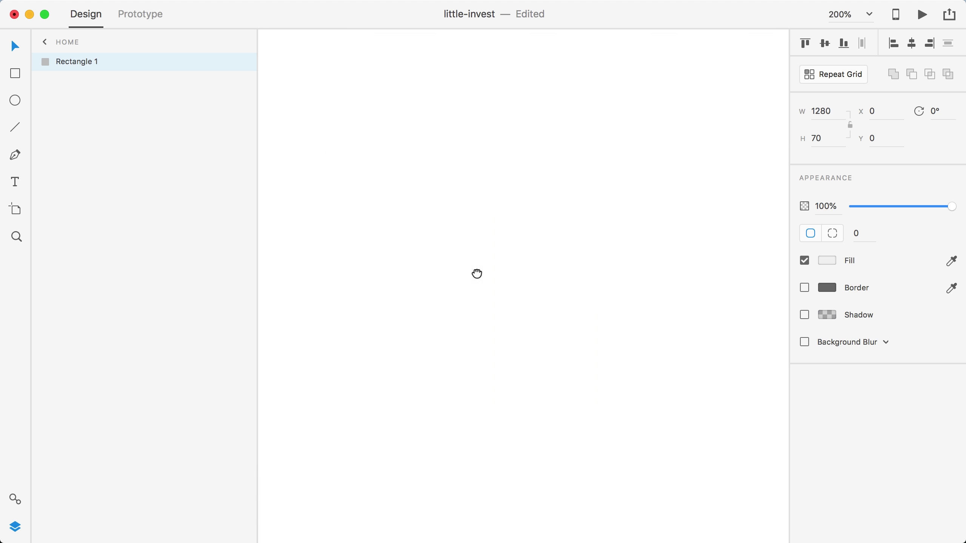
left_click_drag(477, 274, 642, 365)
key("super+1")
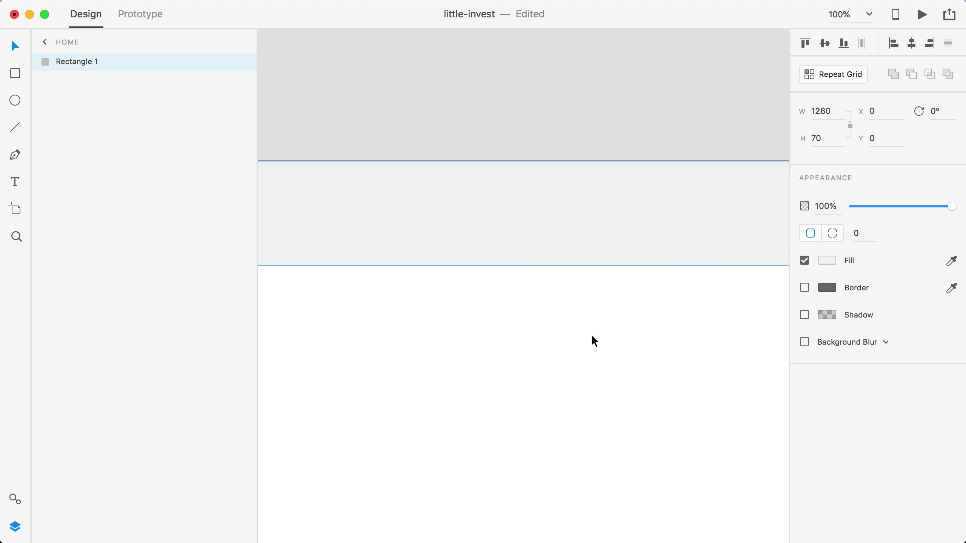
left_click_drag(629, 315, 547, 300)
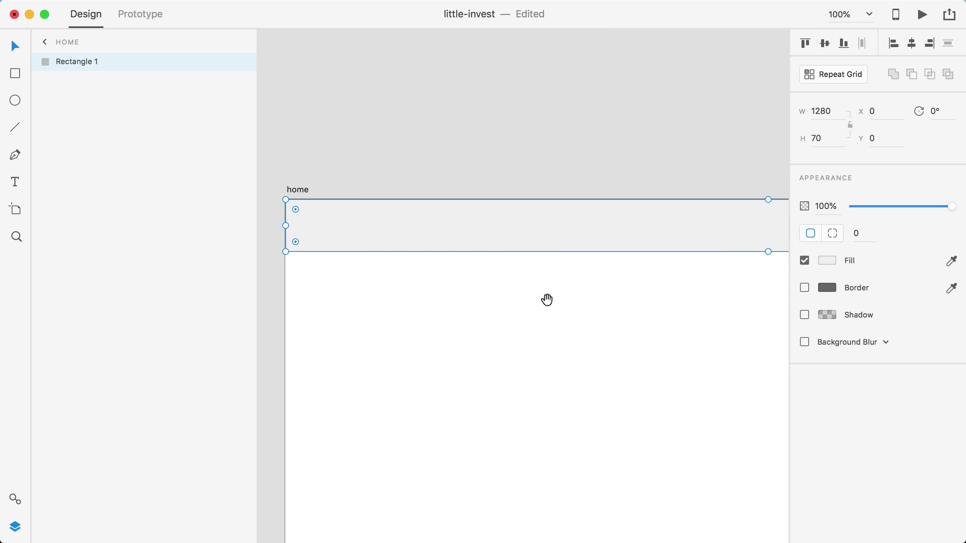
key("Escape")
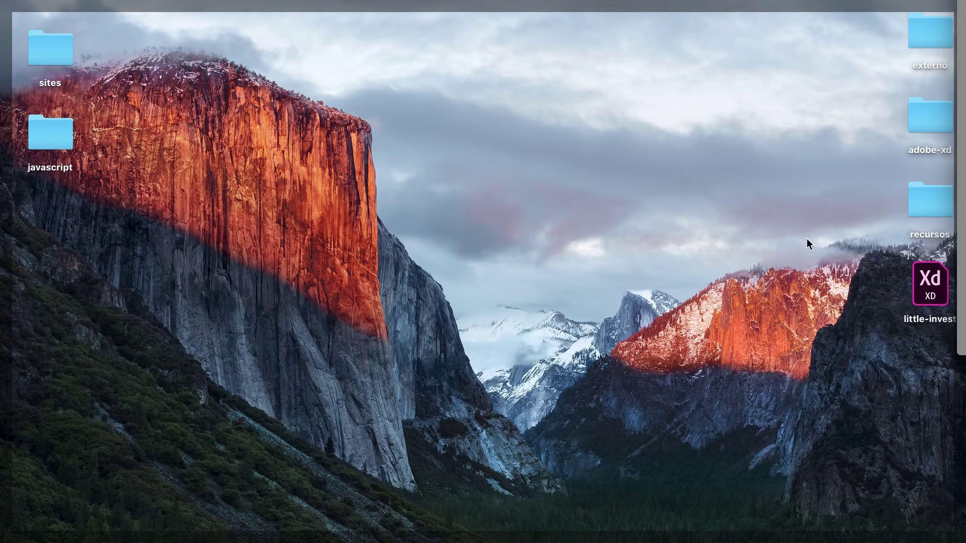
left_click(946, 210)
double_click(947, 210)
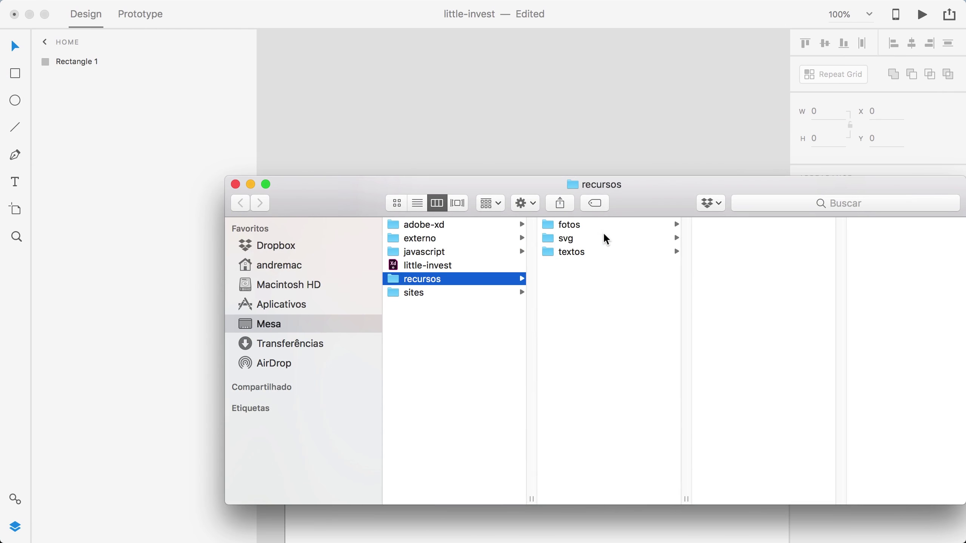
left_click(622, 237)
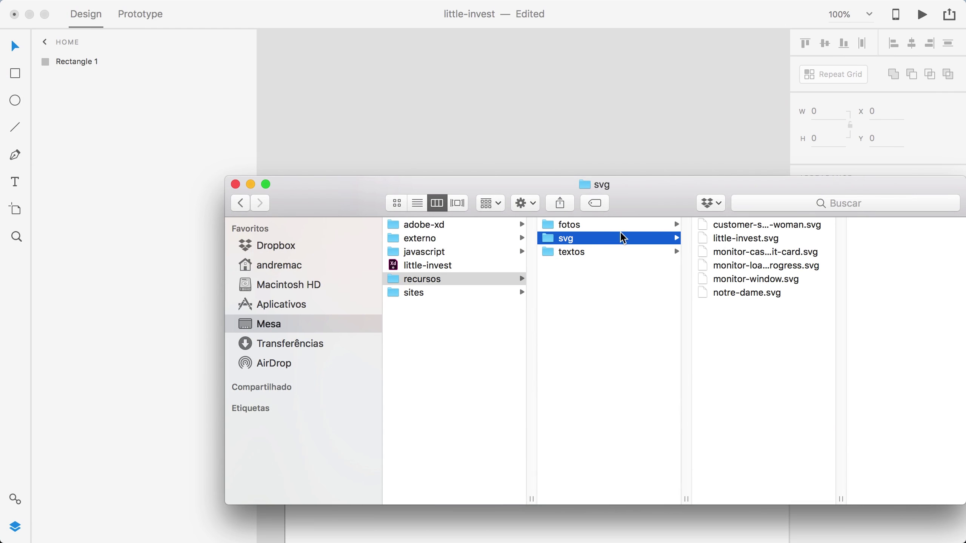
Import little-invest.svg from the svg folder onto the home artboard.
left_click(758, 239)
left_click_drag(766, 186, 622, 366)
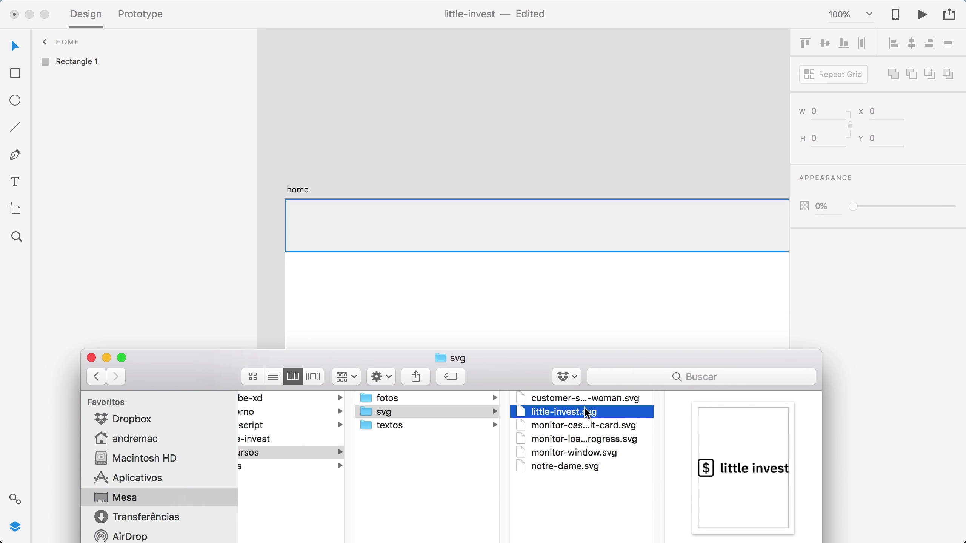
left_click_drag(580, 416, 457, 225)
left_click(528, 291)
left_click(524, 334)
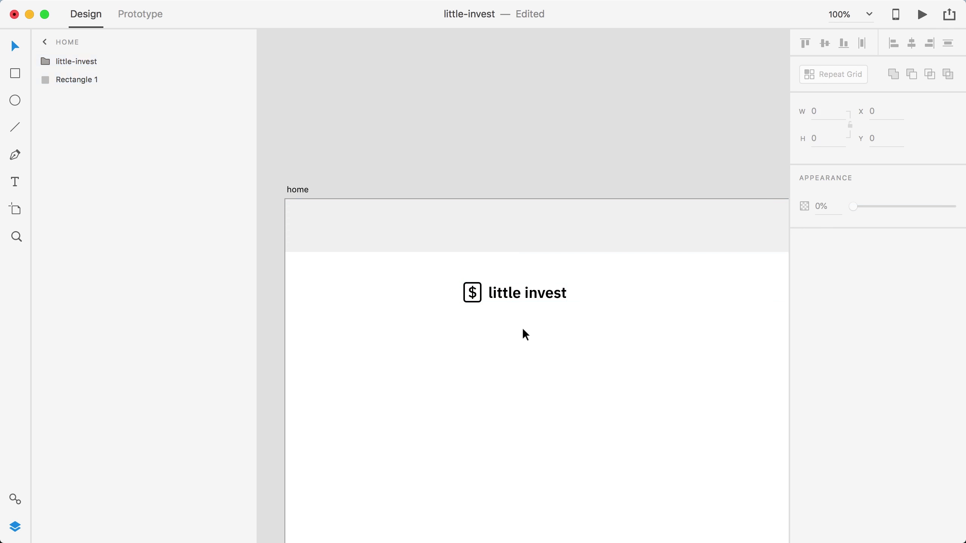
Move the little invest logo into the header bar at X 55, Y 22, checking its alignment against the layout grid.
left_click(521, 298)
left_click_drag(525, 294, 396, 230)
key("super+shift+apostrophe")
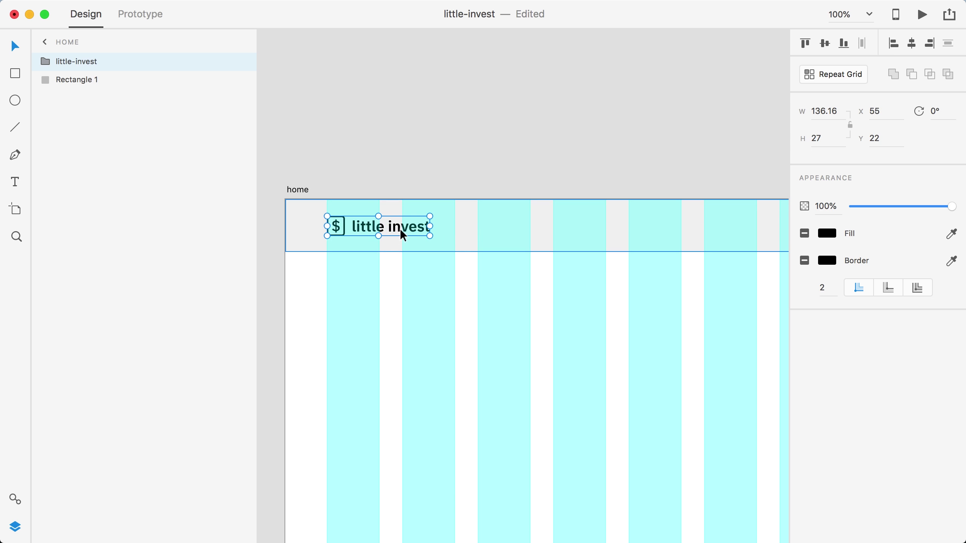
key("alt")
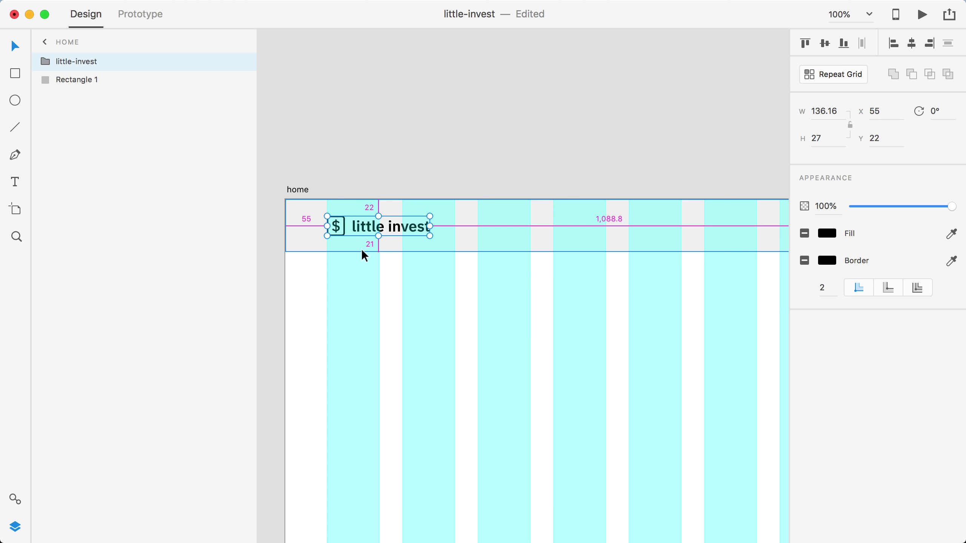
left_click(393, 282)
key("super+shift+apostrophe")
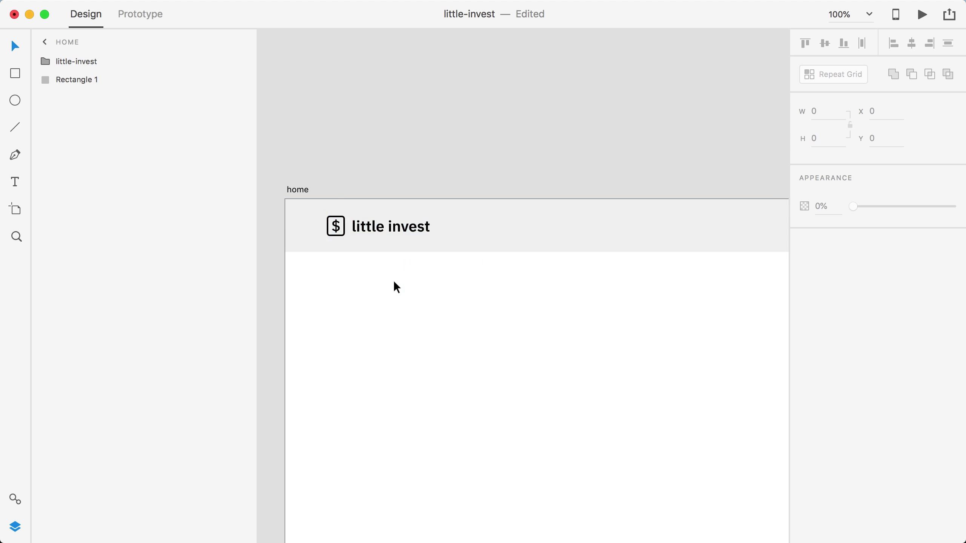
Check the distances between the logo and the edges of the header bar.
scroll(393, 280, "right", 3)
scroll(357, 253, "left", 4)
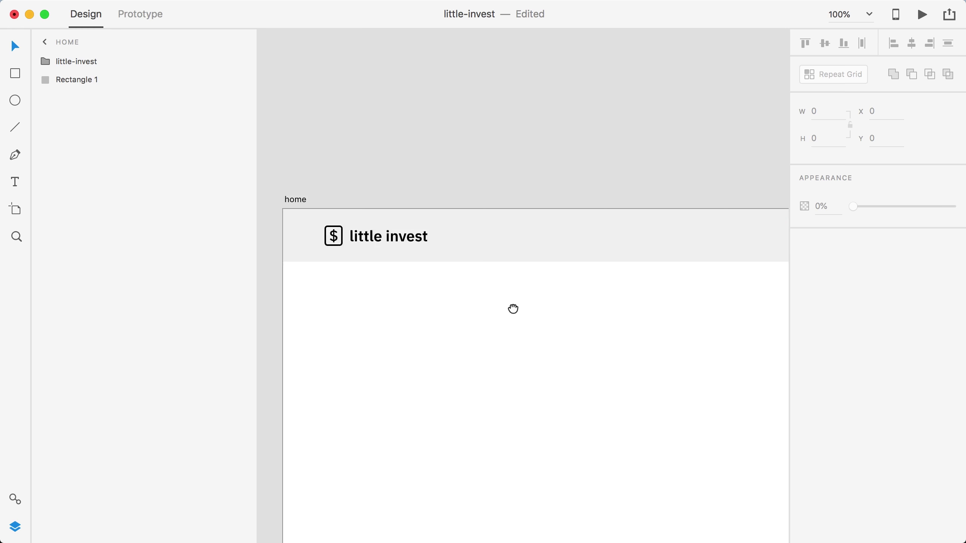
left_click(451, 234)
left_click(466, 228)
key("alt")
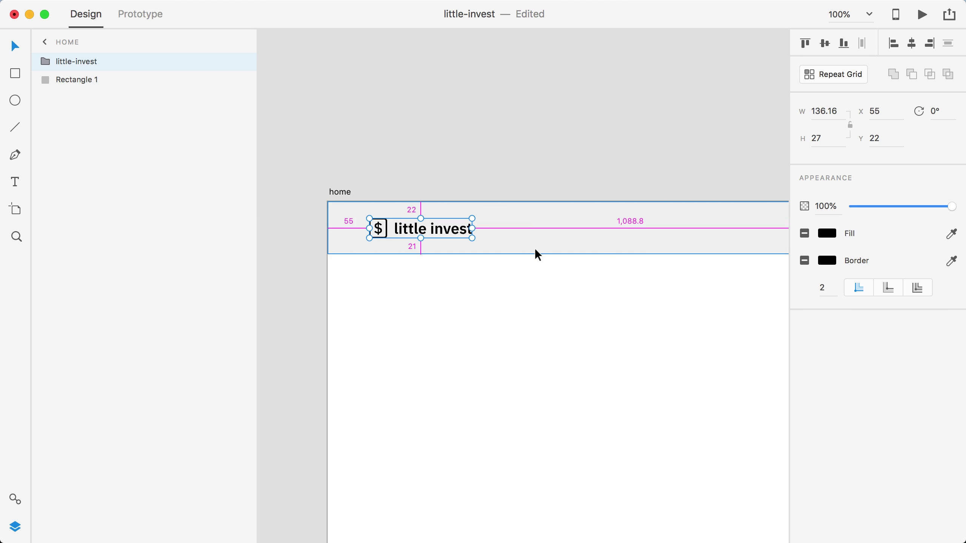
left_click(525, 294)
Rename the Rectangle 1 layer as bg-menu.
left_click(76, 60)
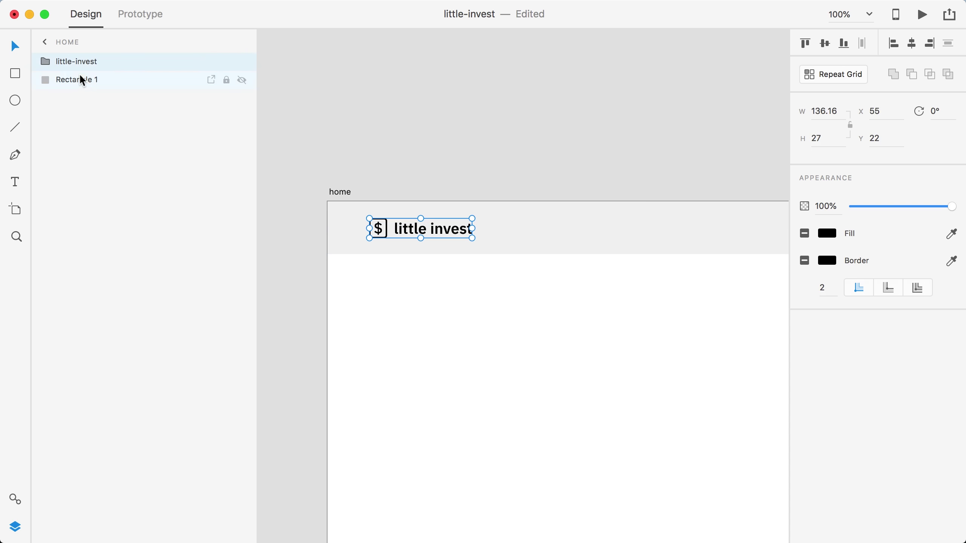
double_click(81, 78)
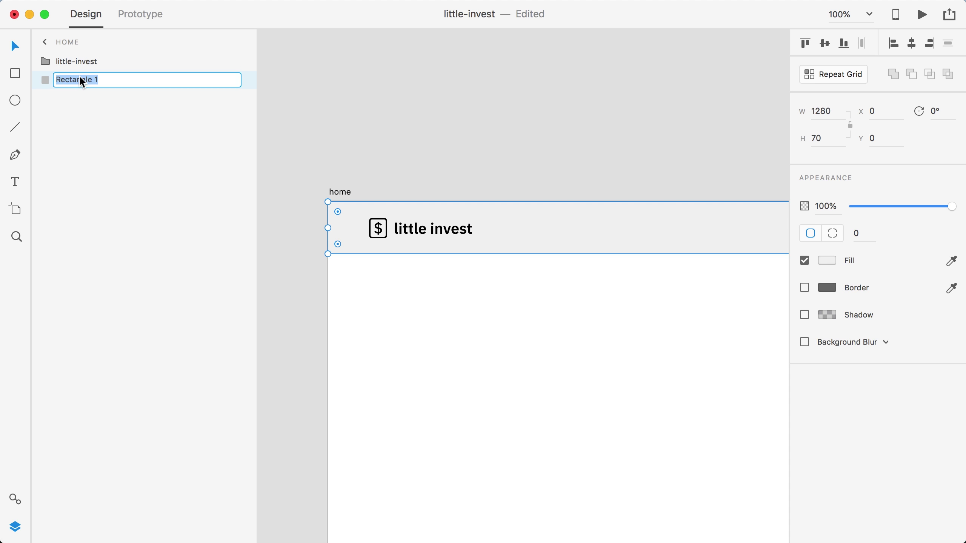
type("bg-menu")
key("Return")
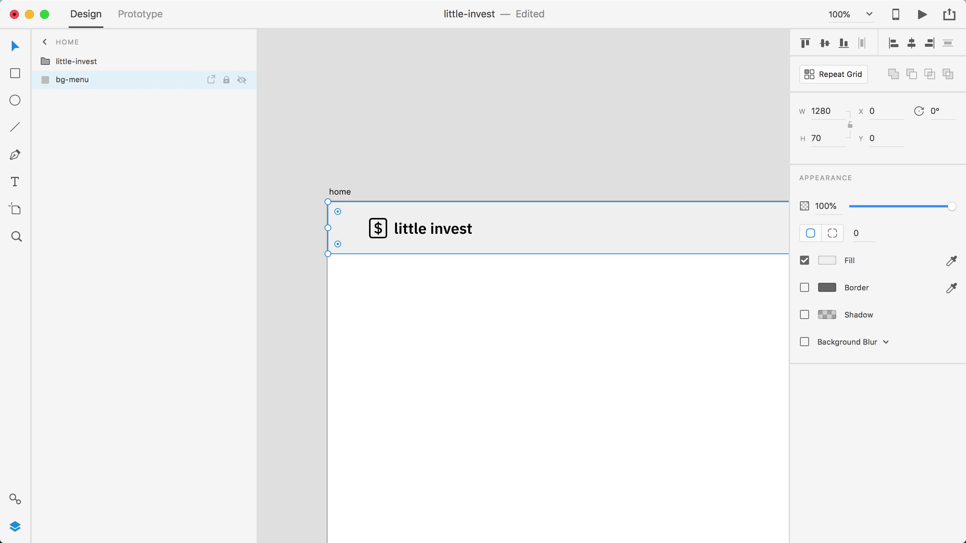
Group the little-invest and bg-menu layers, name the group menu and expand it.
left_click(84, 61, "shift")
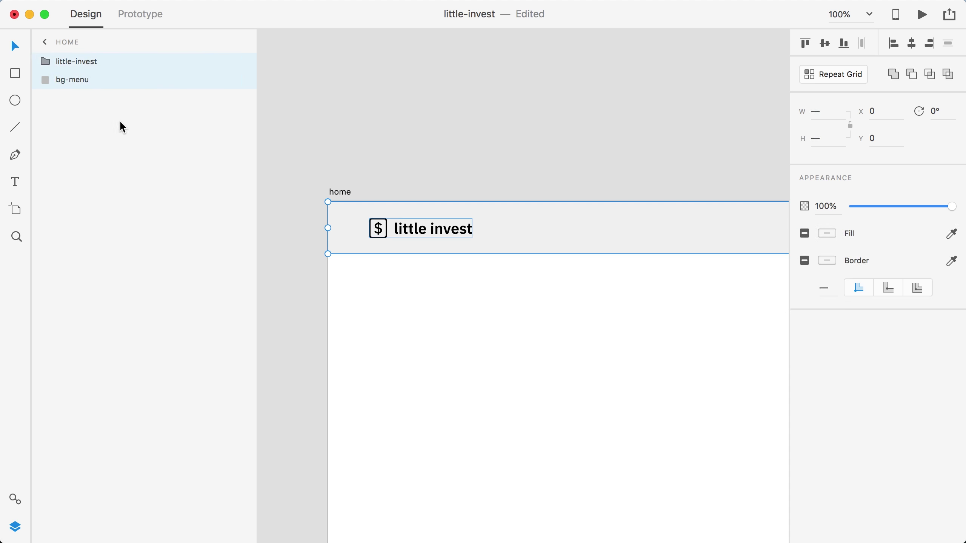
key("super+g")
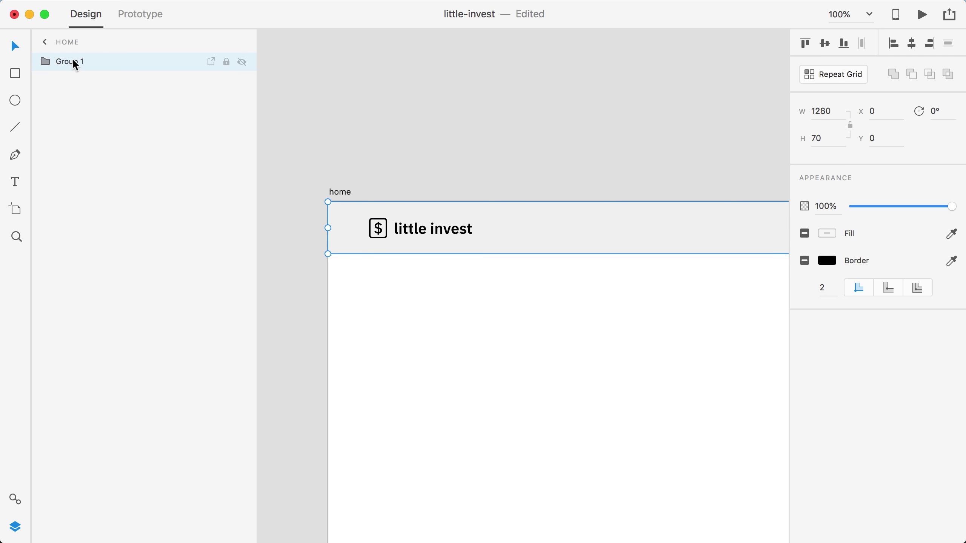
double_click(74, 61)
type("menu")
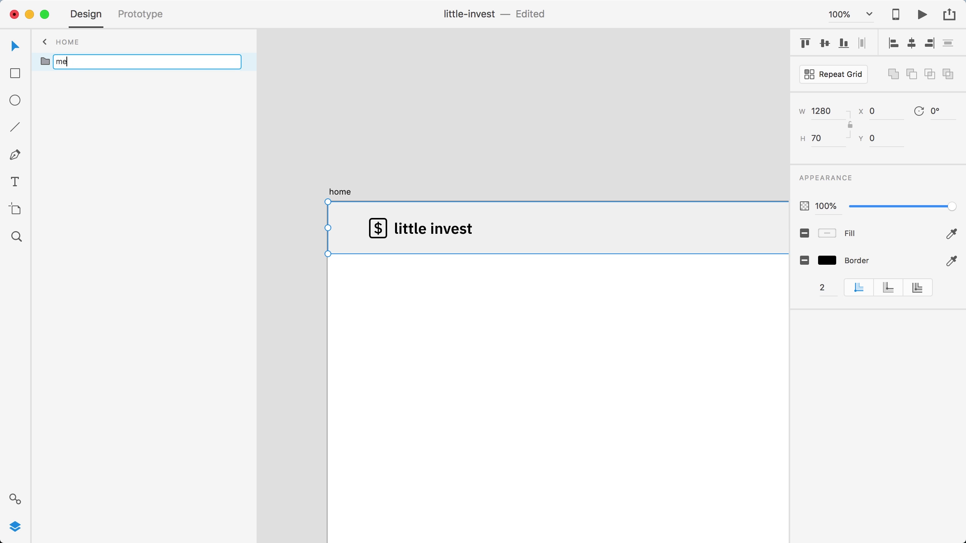
key("Return")
left_click(46, 61)
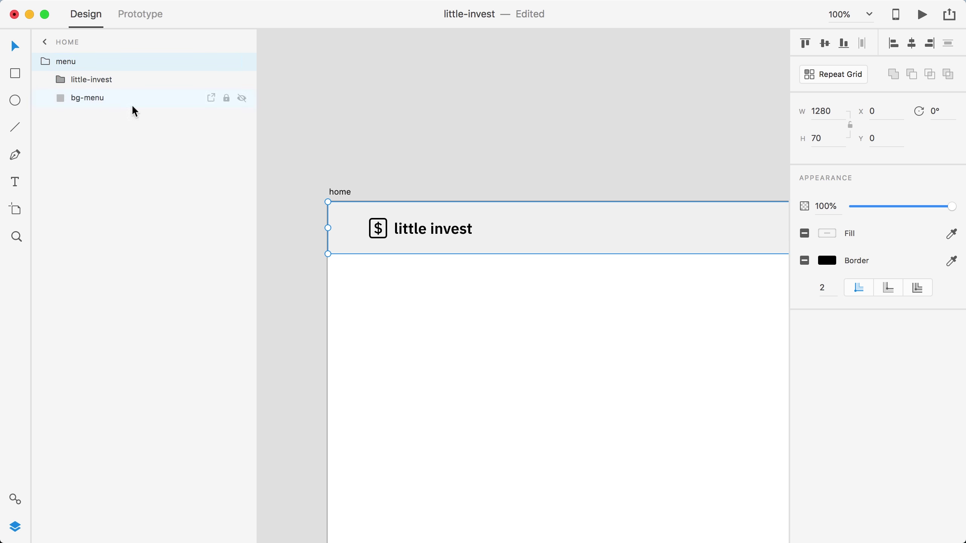
Add the text "Investimentos" to the header bar and place it at X 756, Y 23, level with the logo.
scroll(494, 297, "right", 5)
scroll(472, 310, "right", 5)
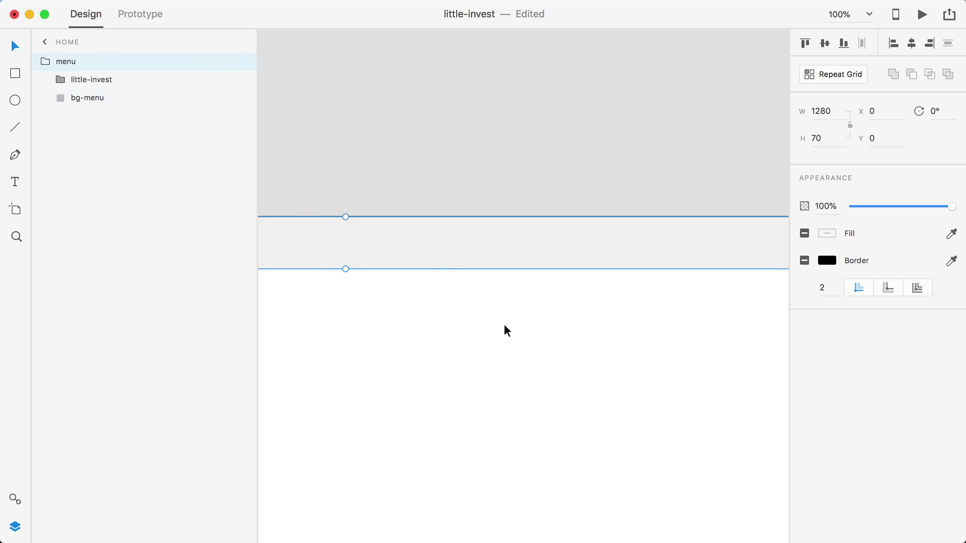
key("super+minus")
left_click_drag(504, 324, 578, 327)
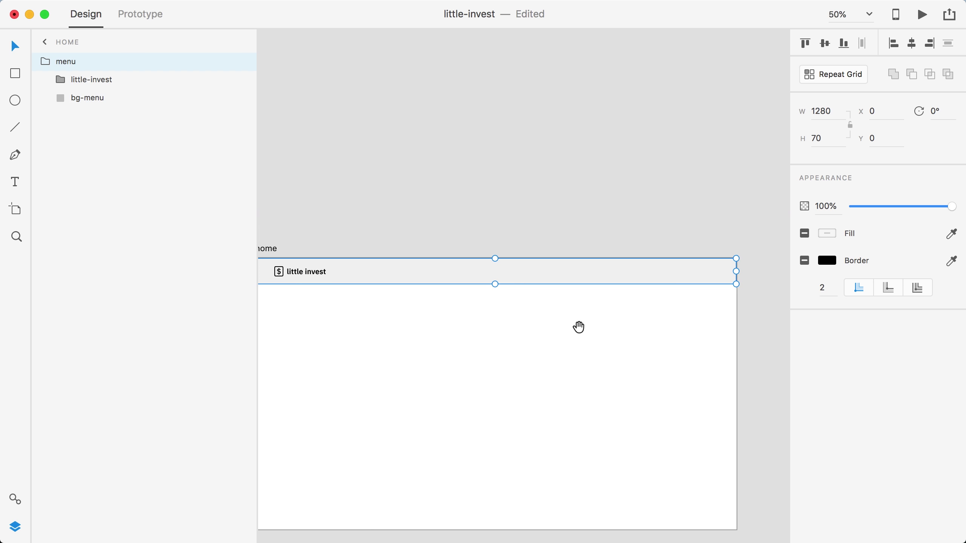
left_click(611, 296)
key("t")
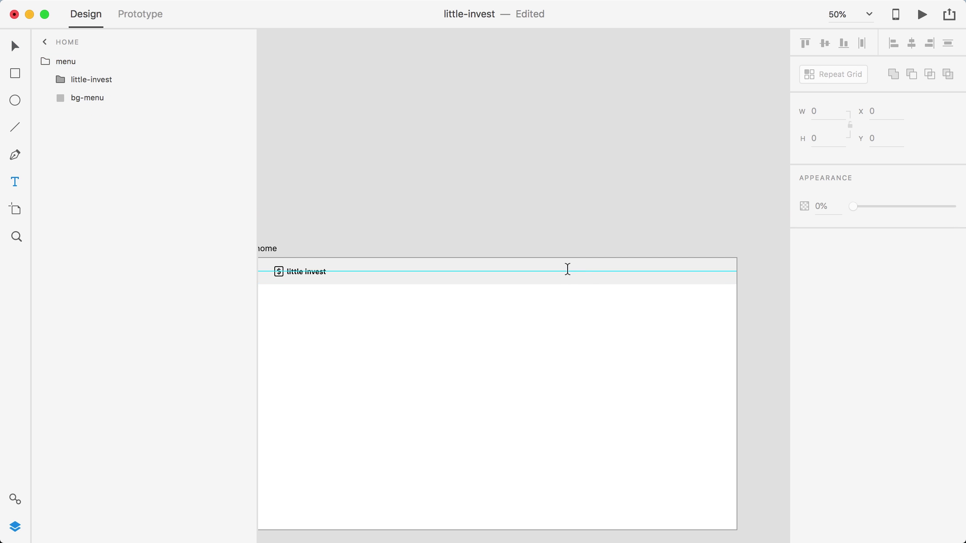
left_click(565, 271)
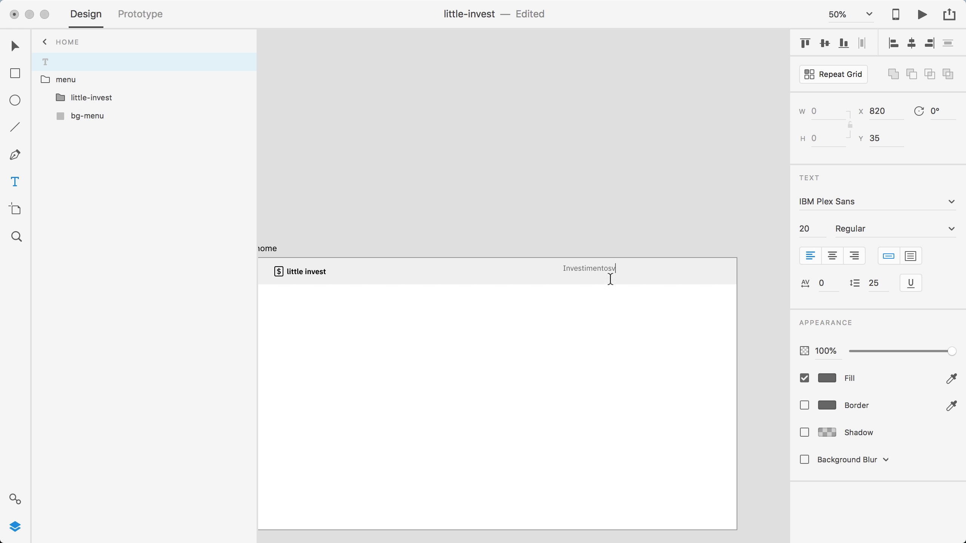
key("Escape")
key("v")
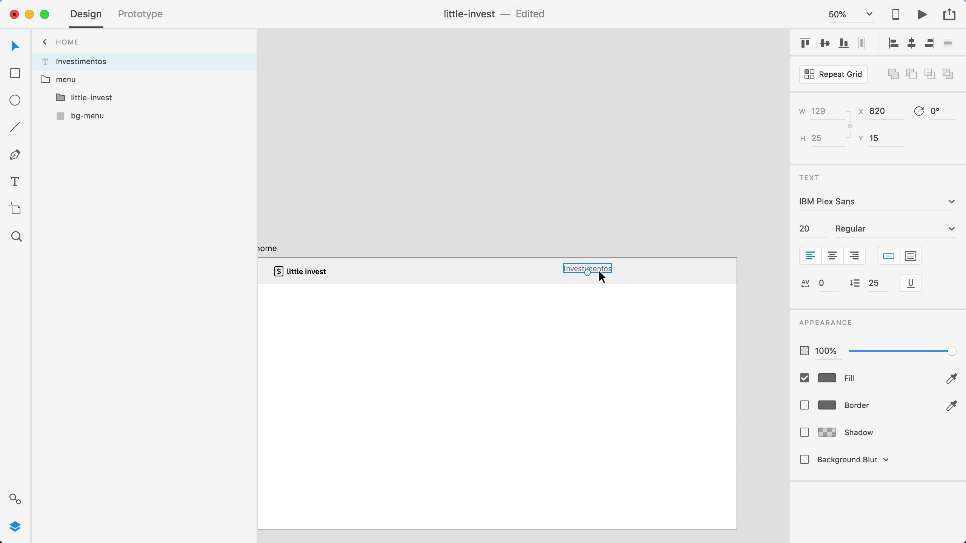
left_click_drag(599, 274, 579, 278)
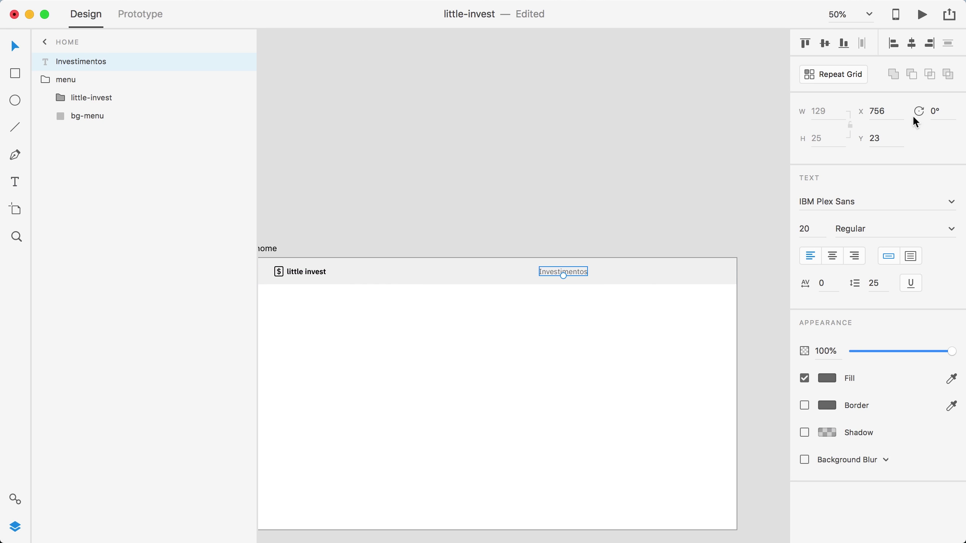
Set the Investimentos text to size 16 and its fill to black #000000.
left_click(812, 230)
type("16")
key("Return")
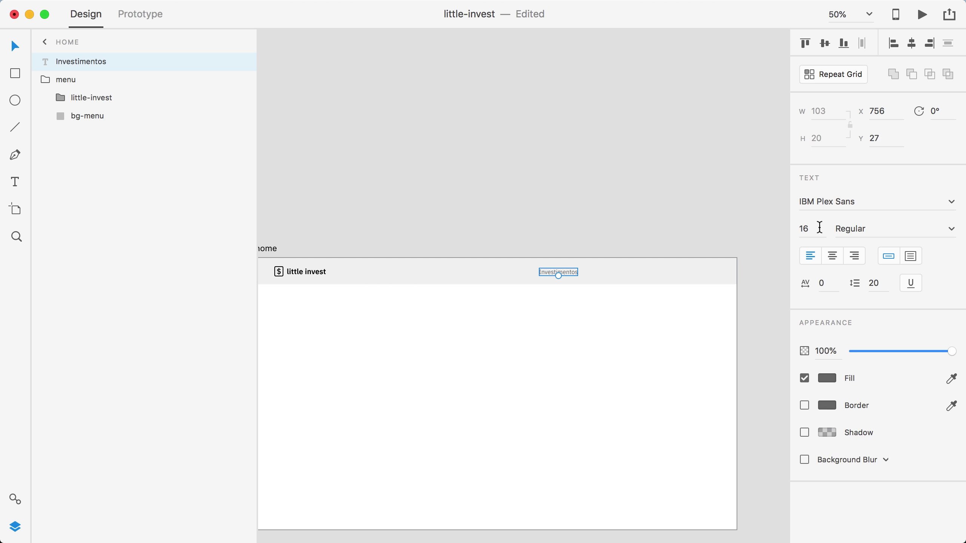
left_click(831, 386)
left_click_drag(649, 397, 627, 441)
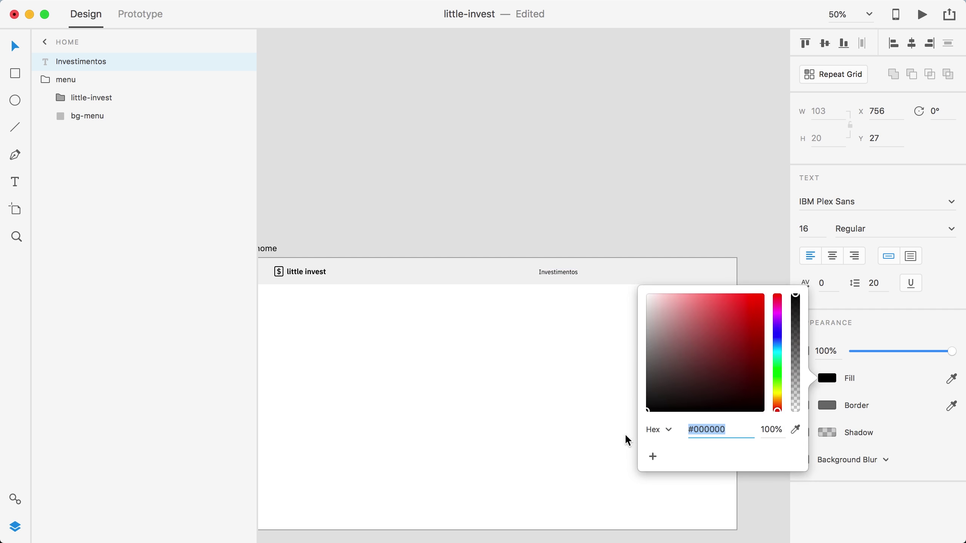
Try the SemiBold weight on the Investimentos text.
left_click(559, 332)
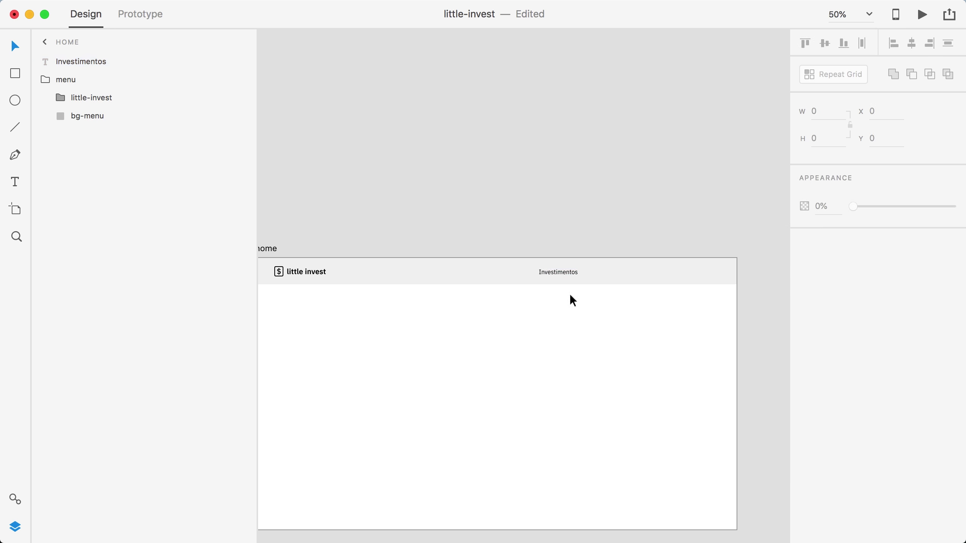
left_click(573, 273)
left_click(950, 229)
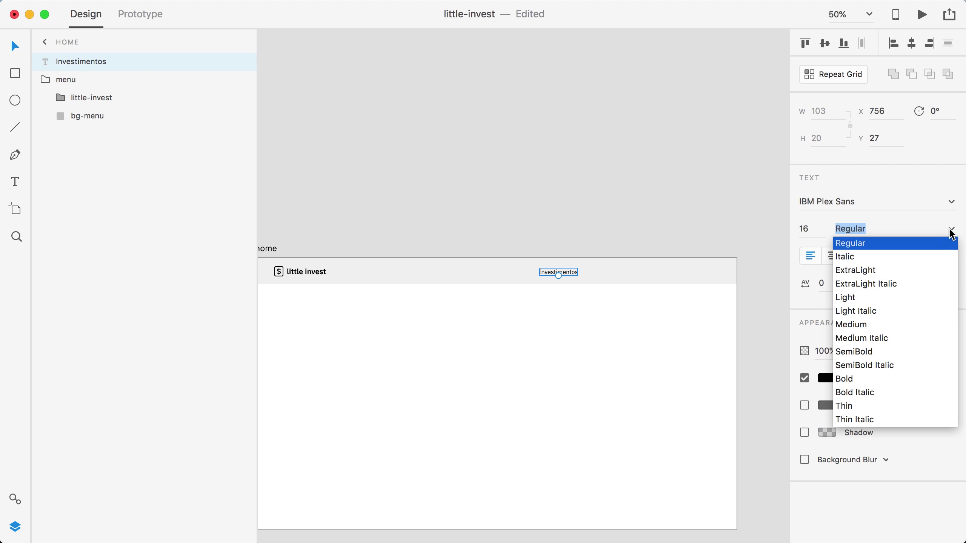
left_click(877, 355)
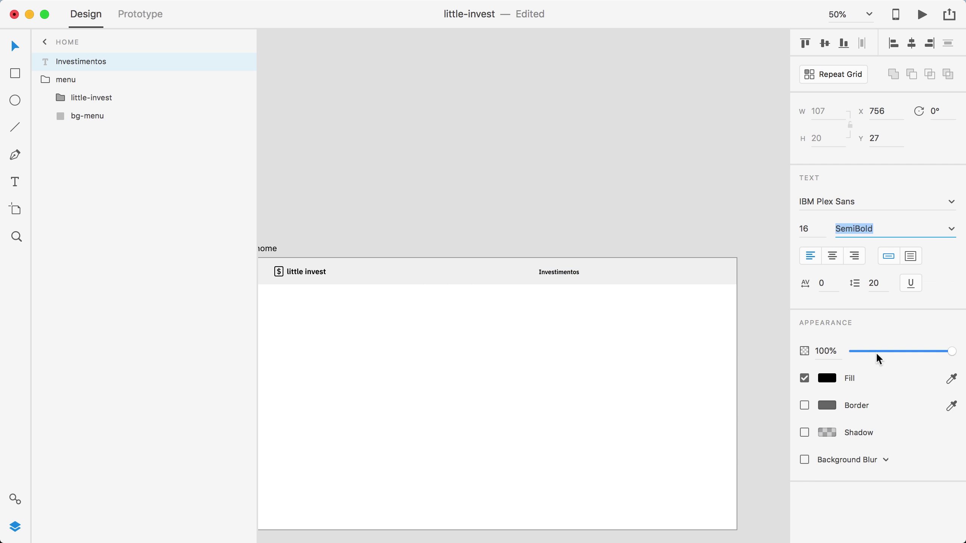
Set the font weight of the Investimentos text to Medium.
key("super+1")
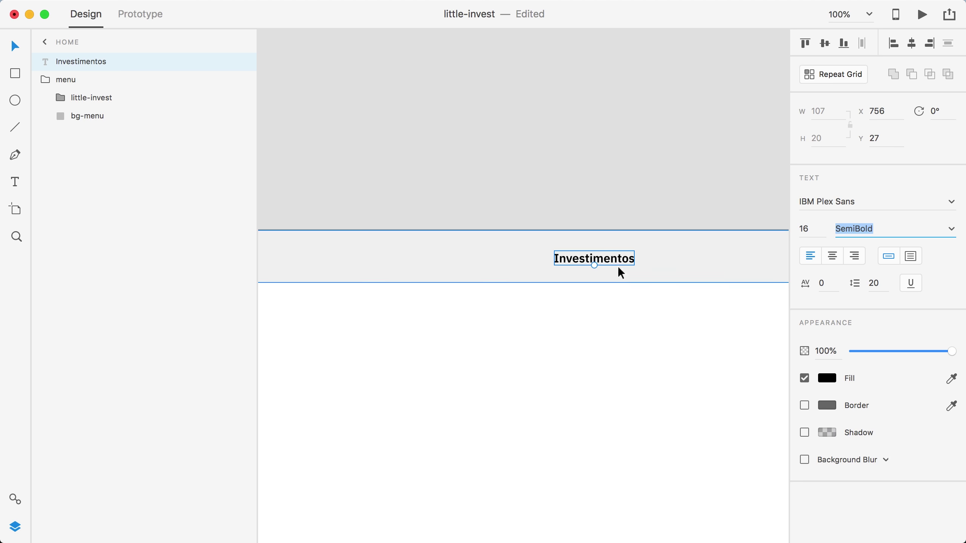
left_click(951, 229)
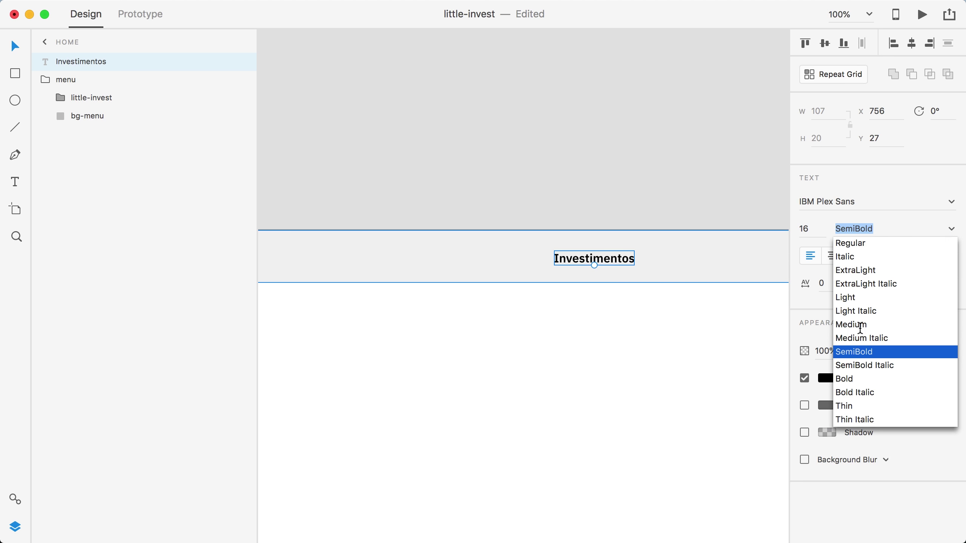
left_click(860, 325)
left_click(646, 329)
Duplicate the Investimentos menu item beside it at X 844, Y 25 and change the copy's text to Serviços.
left_click_drag(663, 326, 448, 324)
left_click_drag(418, 250, 485, 253)
double_click(486, 251)
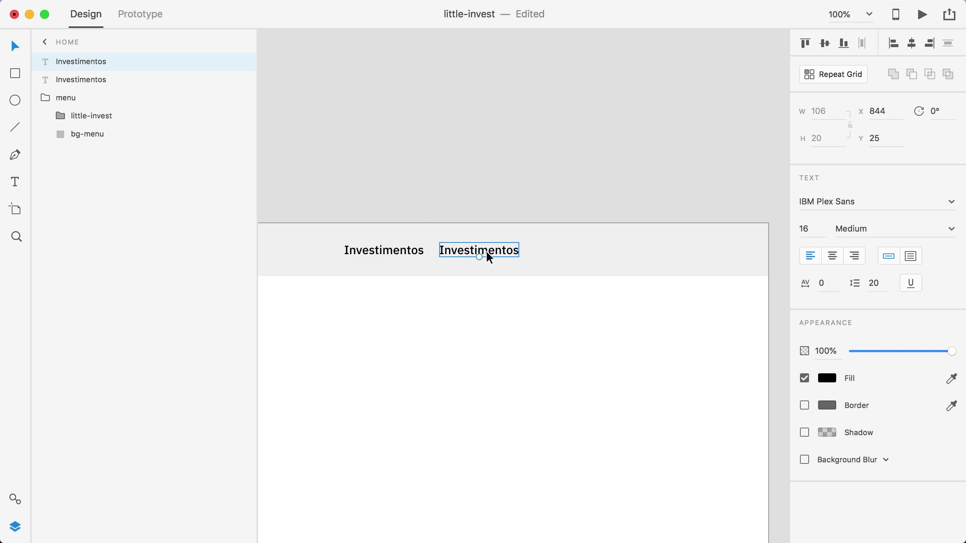
double_click(486, 251)
type("Serviço")
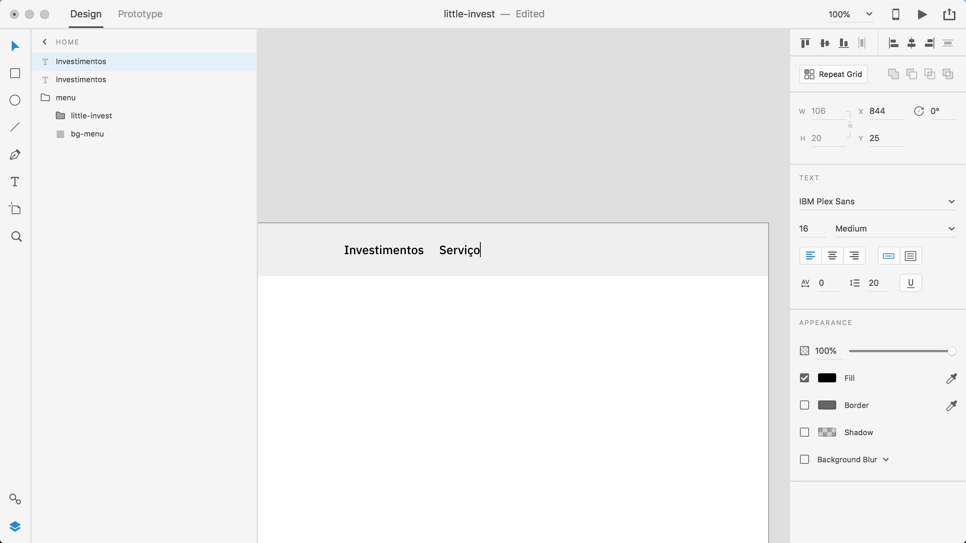
type("s")
key("Escape")
Duplicate the Serviços menu item at X 926, Y 25 and change the copy's text to Contato.
left_click_drag(474, 252, 538, 253)
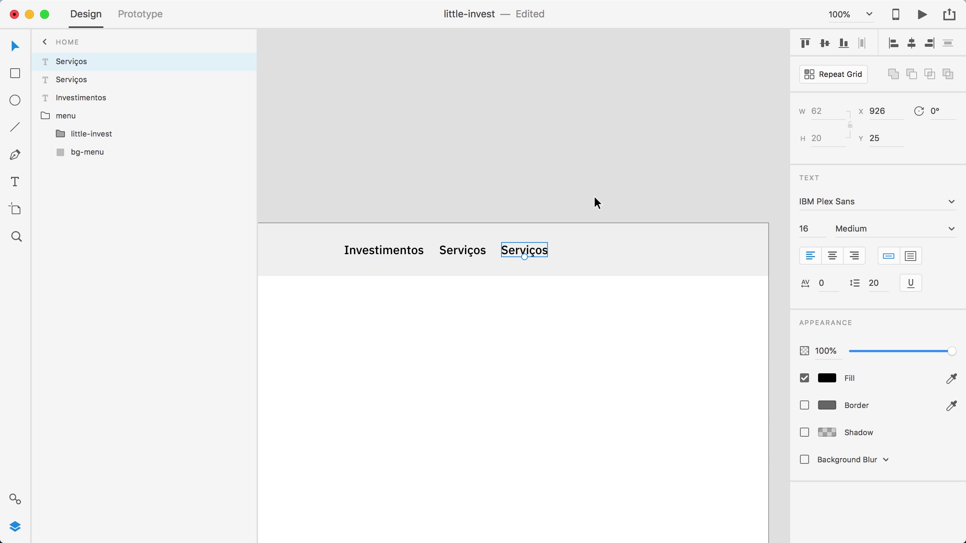
double_click(524, 251)
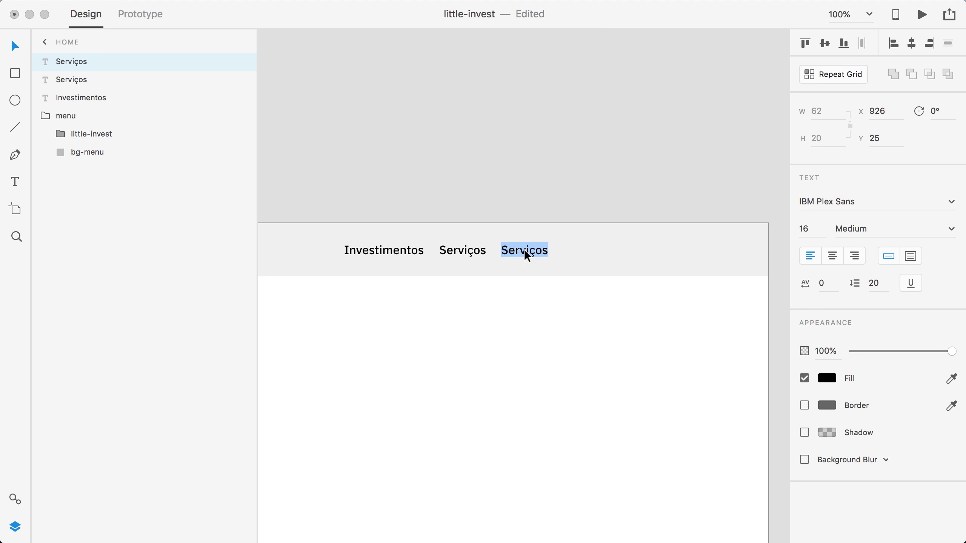
type("Contato")
key("Escape")
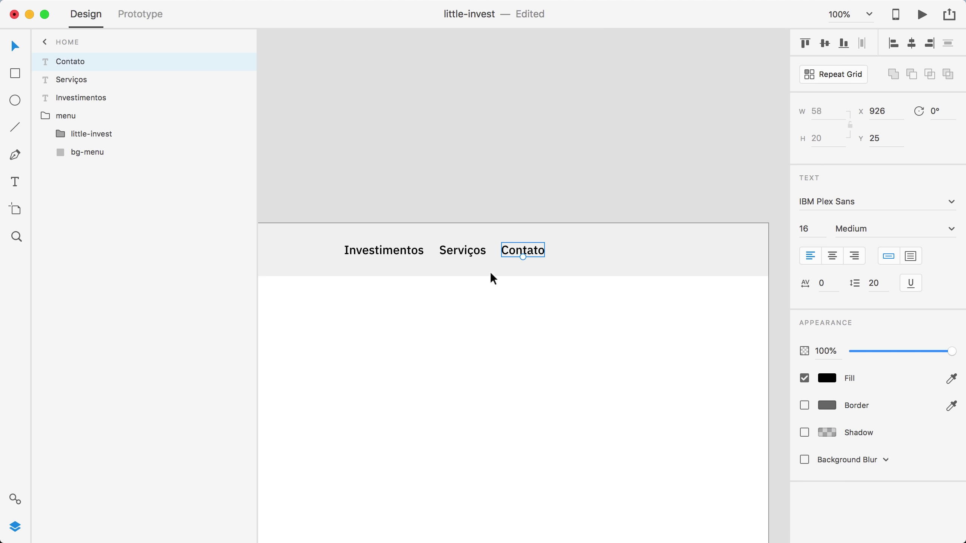
Copy the Contato text farther right and draw a borderless rectangle about 108 by 37 over the copy at X 1005, Y 17.
left_click_drag(533, 247, 609, 247)
key("r")
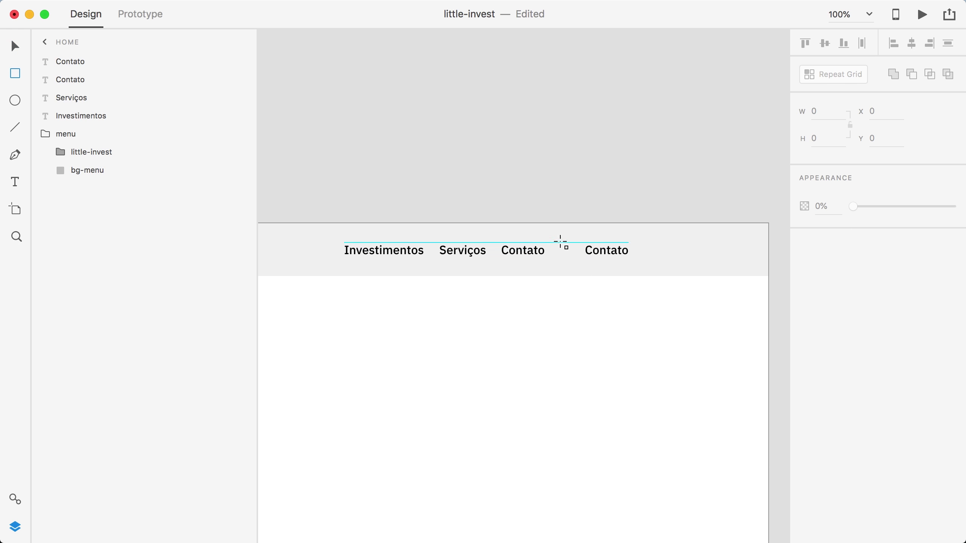
left_click_drag(561, 237, 642, 264)
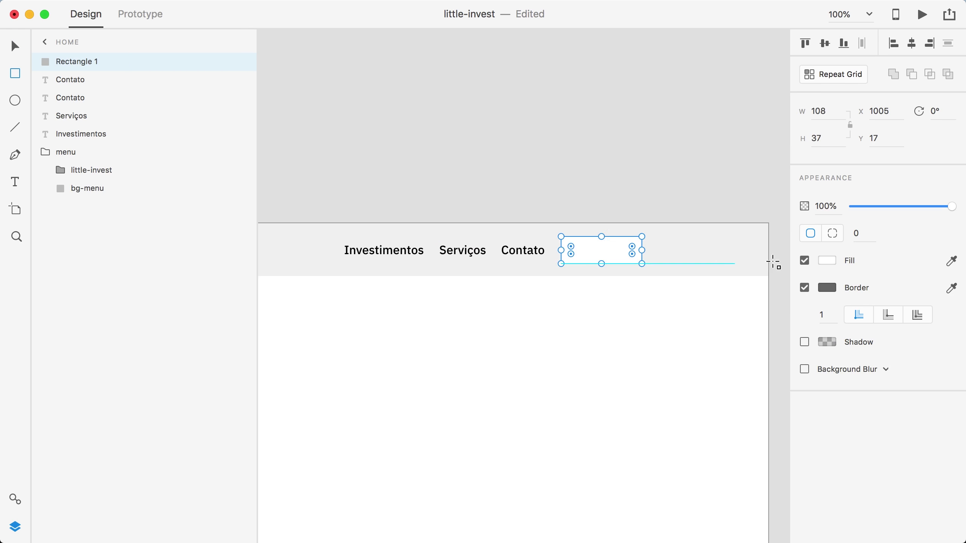
left_click(805, 288)
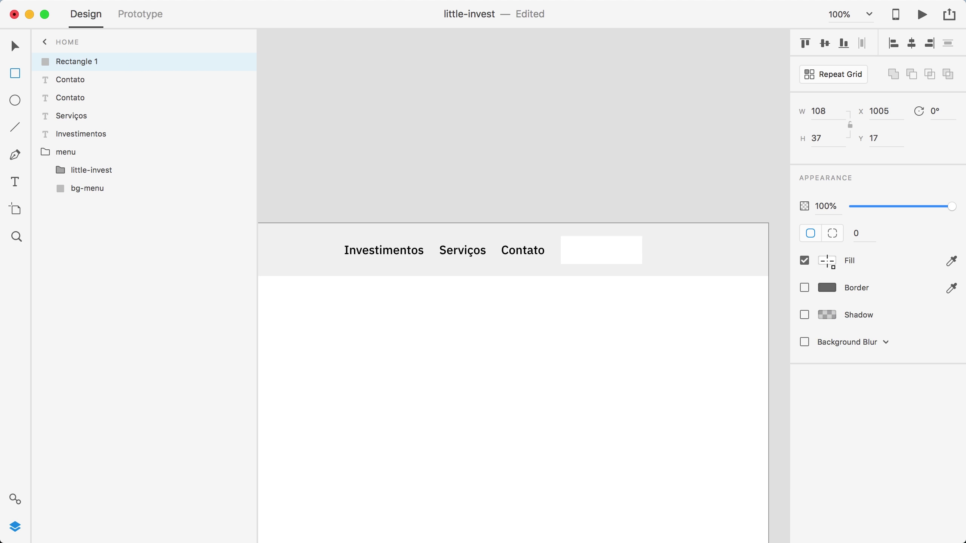
Set the fill of the new header rectangle to blue #4455DD.
left_click(827, 260)
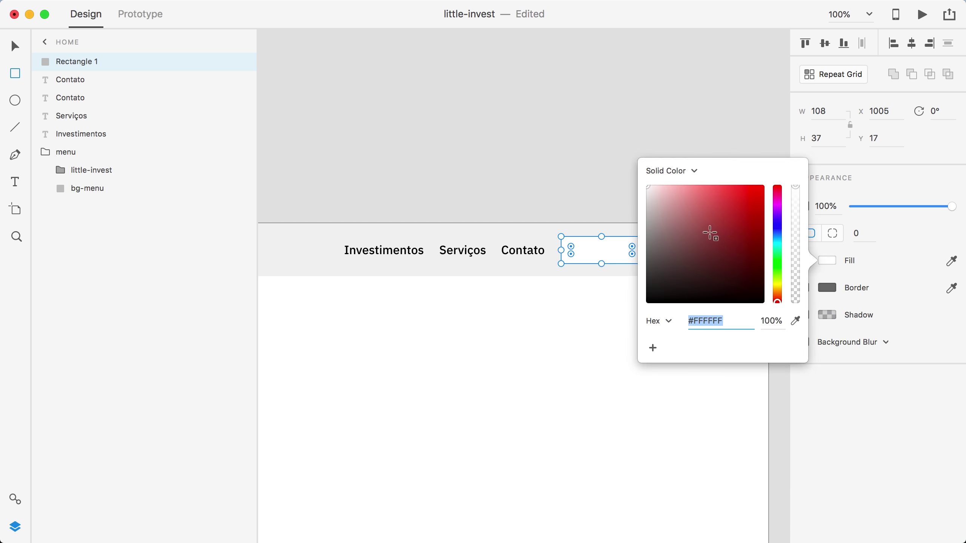
left_click(777, 230)
left_click_drag(740, 197, 738, 188)
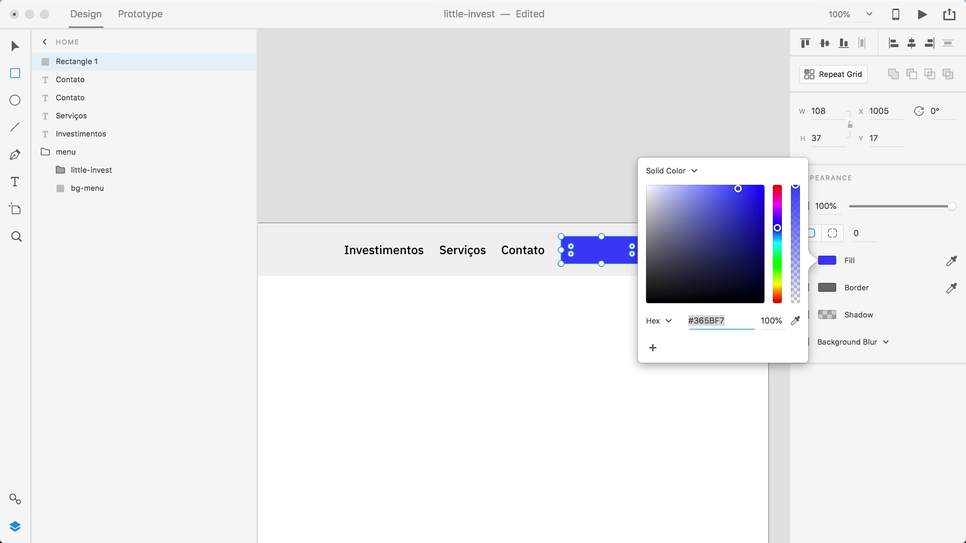
left_click(717, 324)
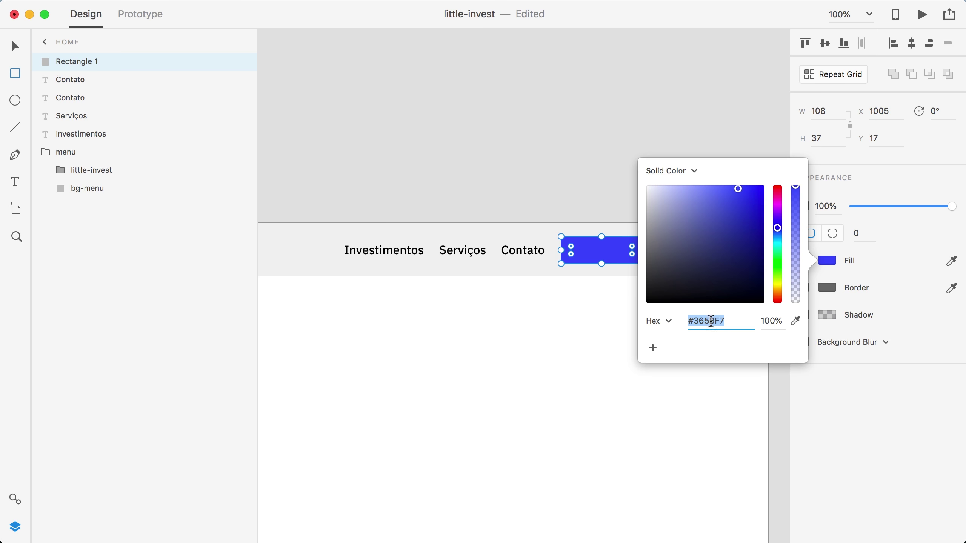
type("#4456d5")
key("Left")
key("Left")
key("BackSpace")
key("Tab")
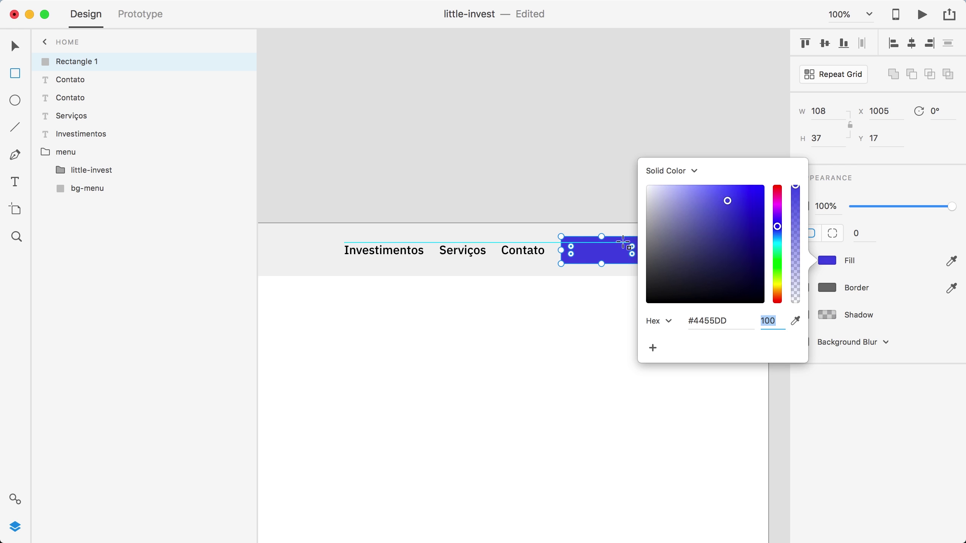
type("v")
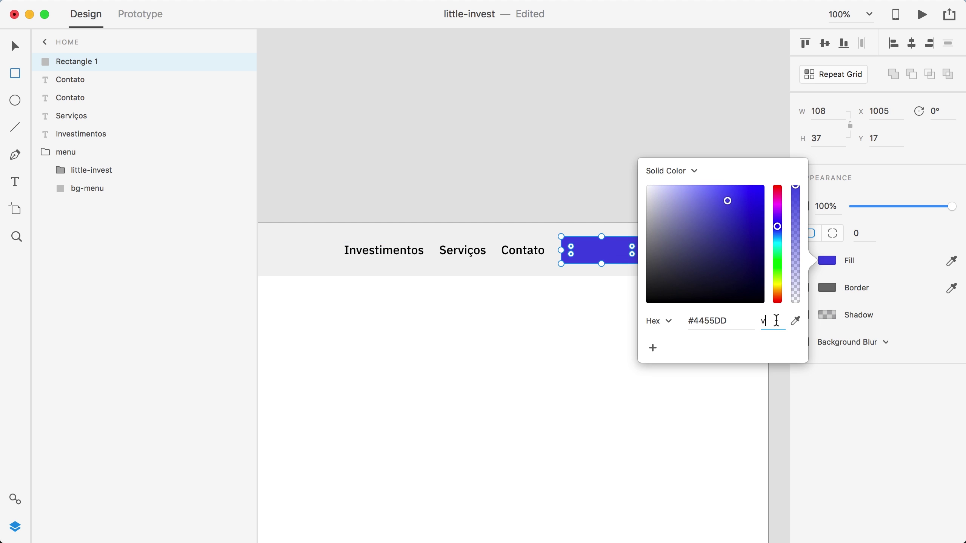
key("Escape")
key("v")
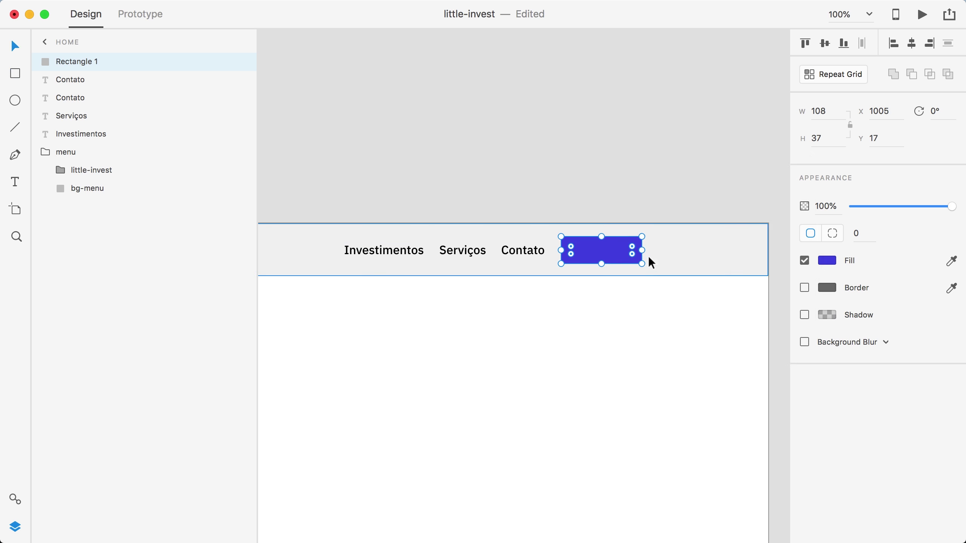
Save the rectangle's blue fill as a colour in the document assets.
left_click(826, 264)
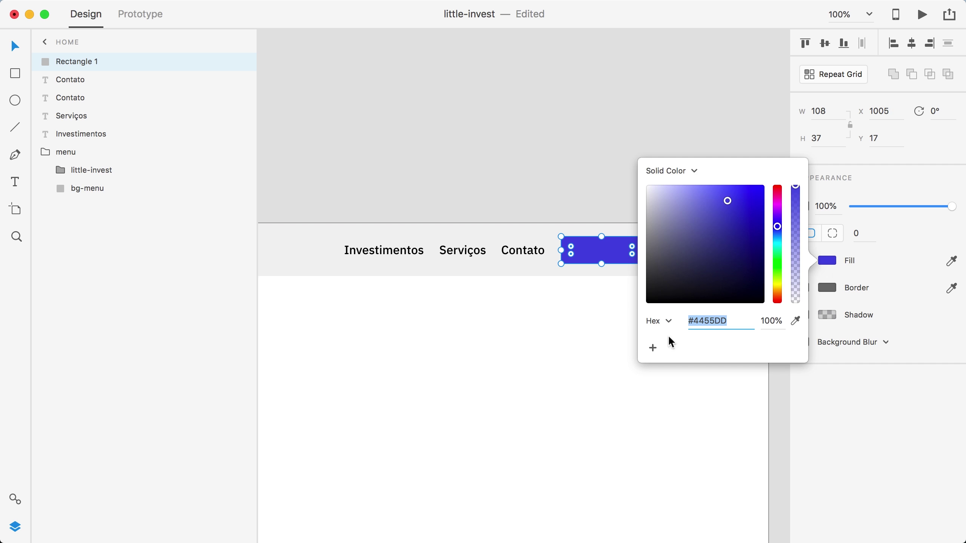
left_click(652, 348)
left_click(14, 499)
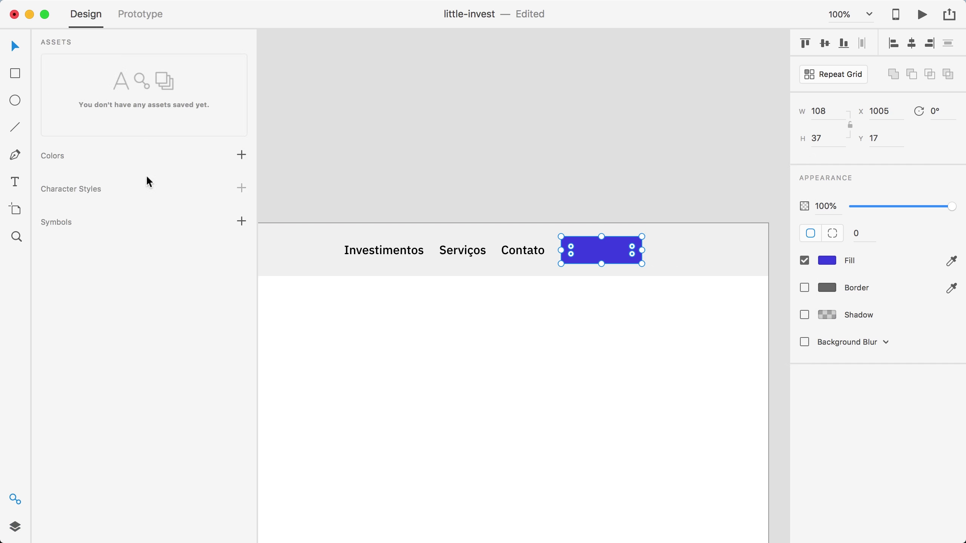
left_click(241, 155)
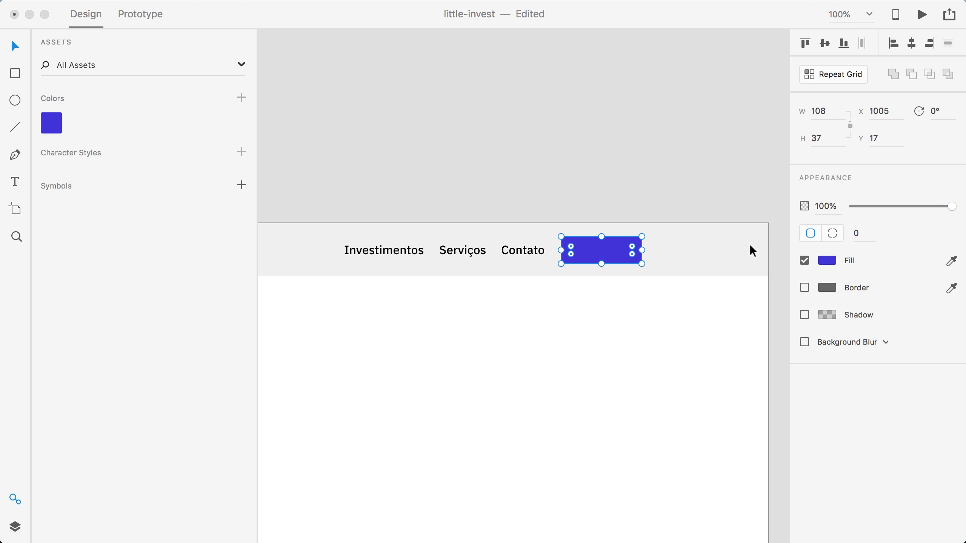
Add a shadow to the blue rectangle with Y offset 2, blur 2 and 30% opacity.
left_click(805, 316)
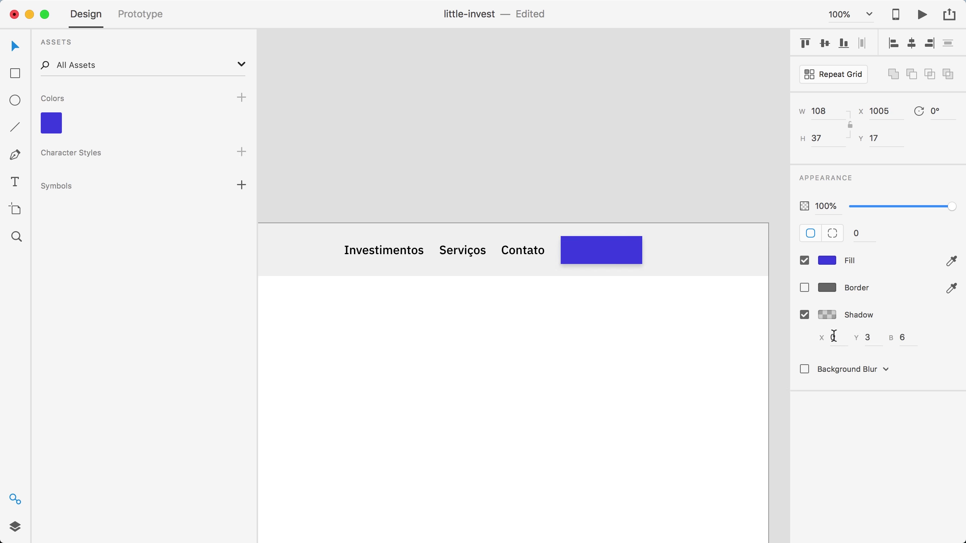
left_click(870, 337)
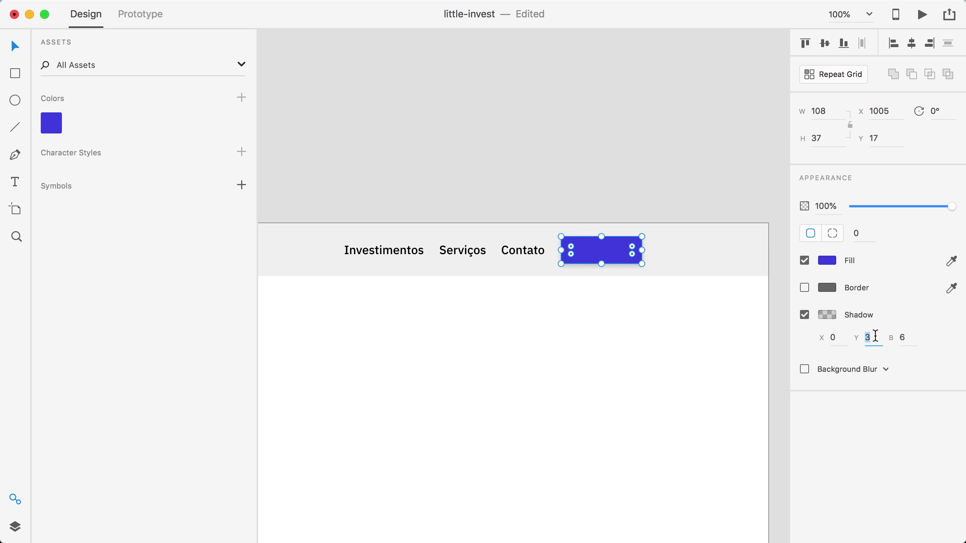
left_click(909, 338)
type("2")
key("Return")
left_click(827, 315)
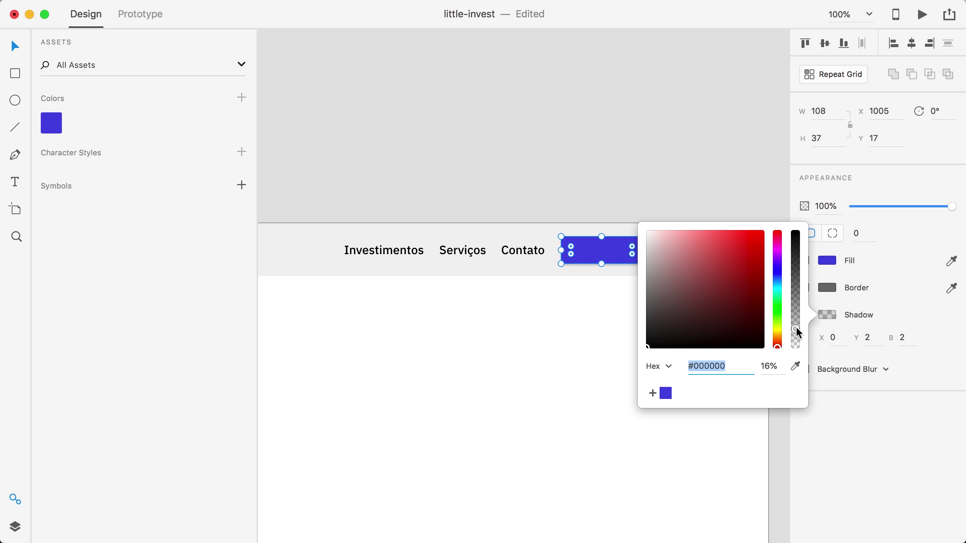
left_click_drag(797, 331, 799, 319)
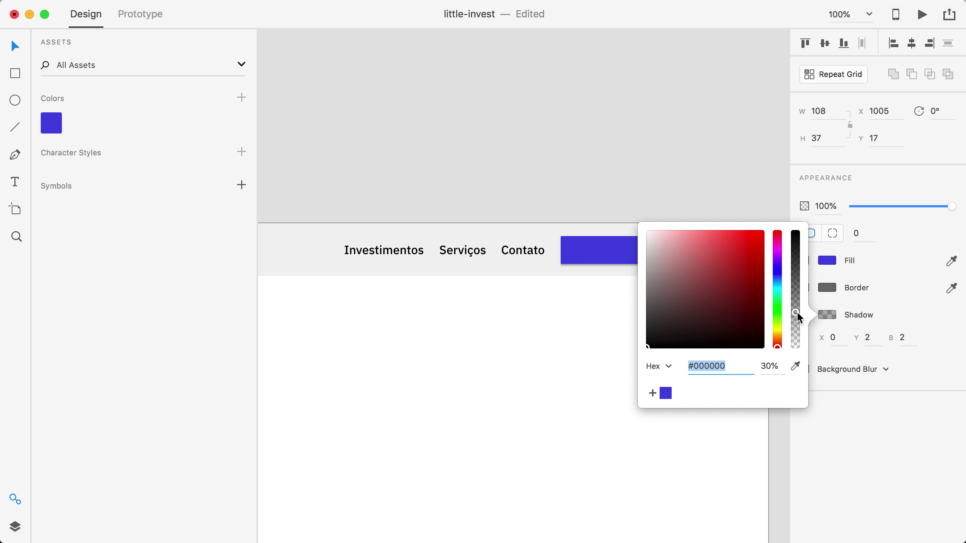
Set the blue rectangle's corner radius to 4 and its shadow's Y offset to 1.
left_click(627, 254)
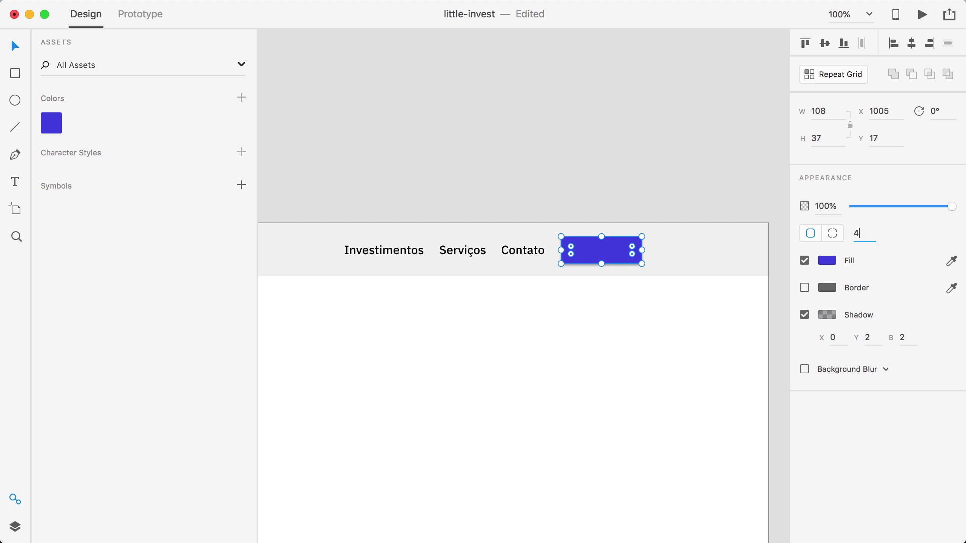
type("4")
key("Return")
key("Escape")
key("Return")
key("Escape")
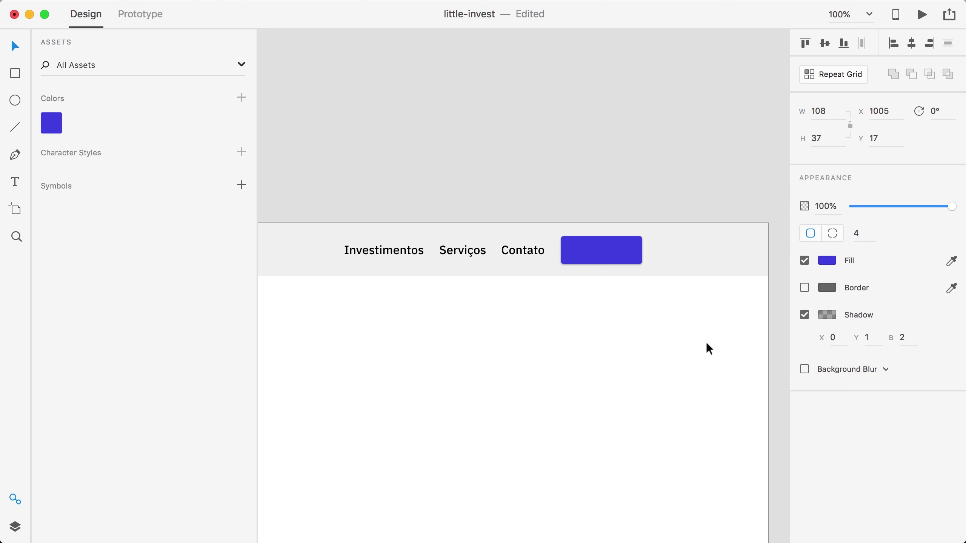
Move the blue rectangle to X 1022, Y 15 and resize it to 100 wide by 40 high.
left_click_drag(614, 253, 631, 255)
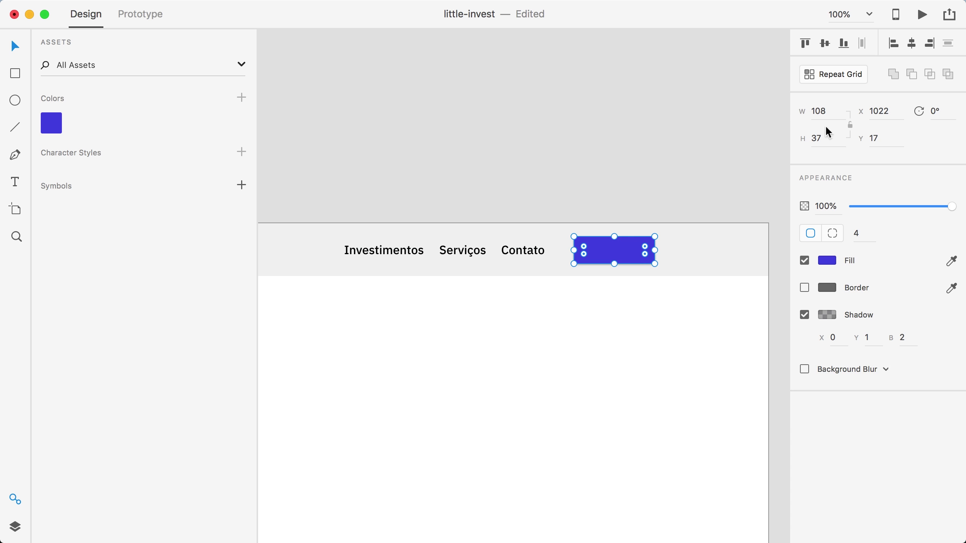
left_click(823, 138)
type("40")
key("Return")
key("Up")
key("Up")
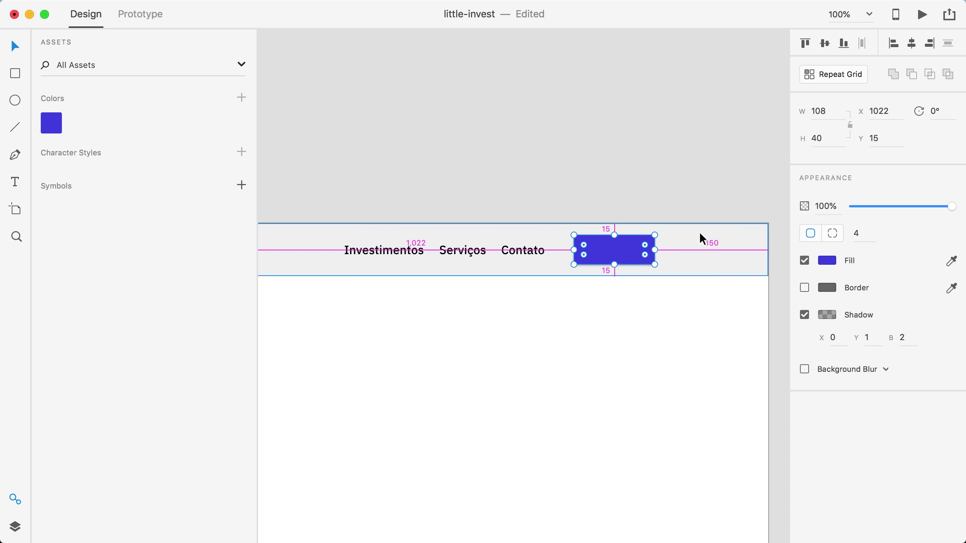
left_click(828, 110)
type("100")
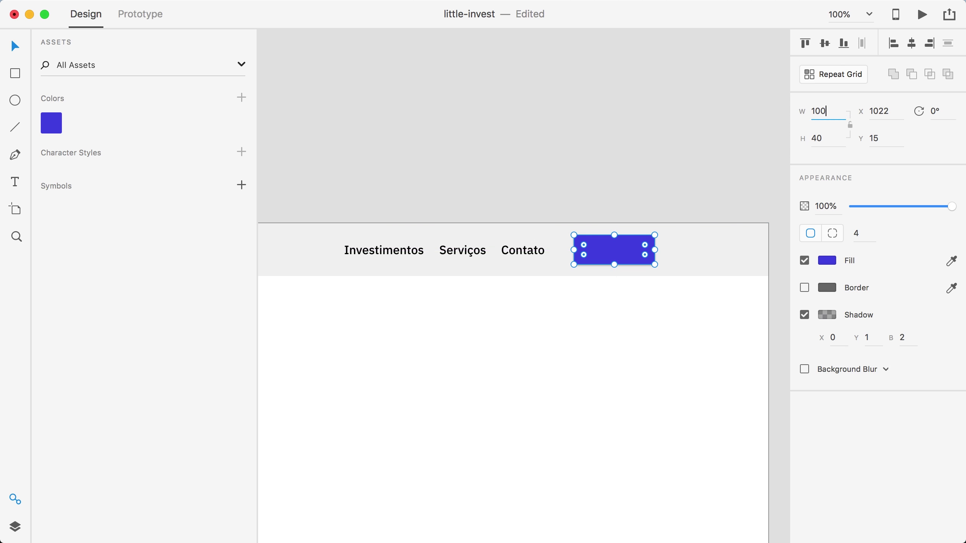
key("Return")
left_click(527, 354)
Duplicate the Contato text onto the blue button at X 1043, Y 25, and show the layer list with a narrower width.
key("t")
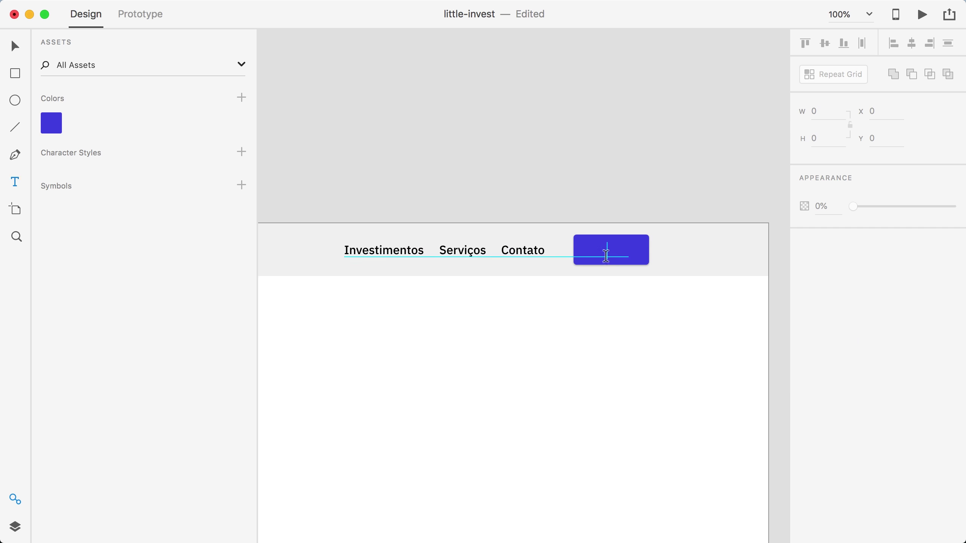
key("v")
left_click(536, 257)
left_click_drag(537, 257, 618, 253)
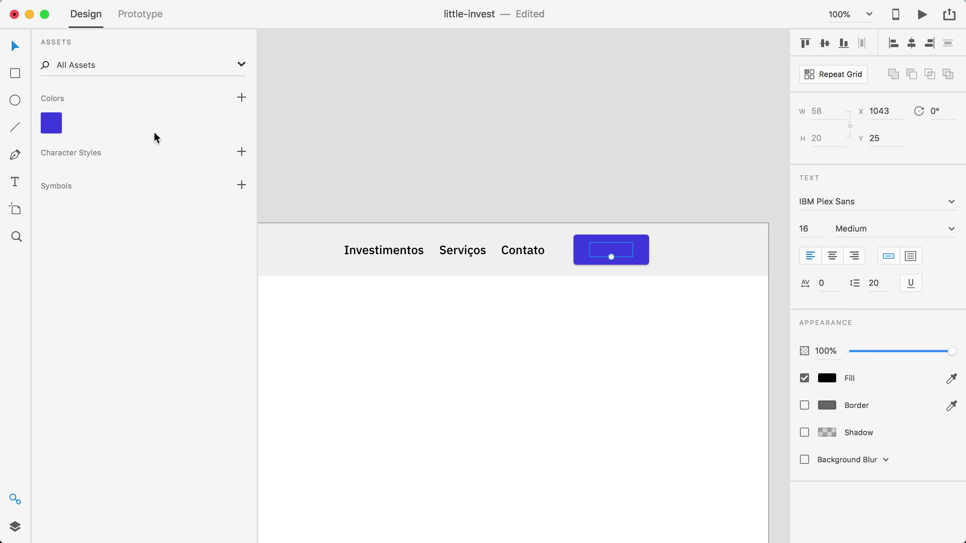
left_click(15, 528)
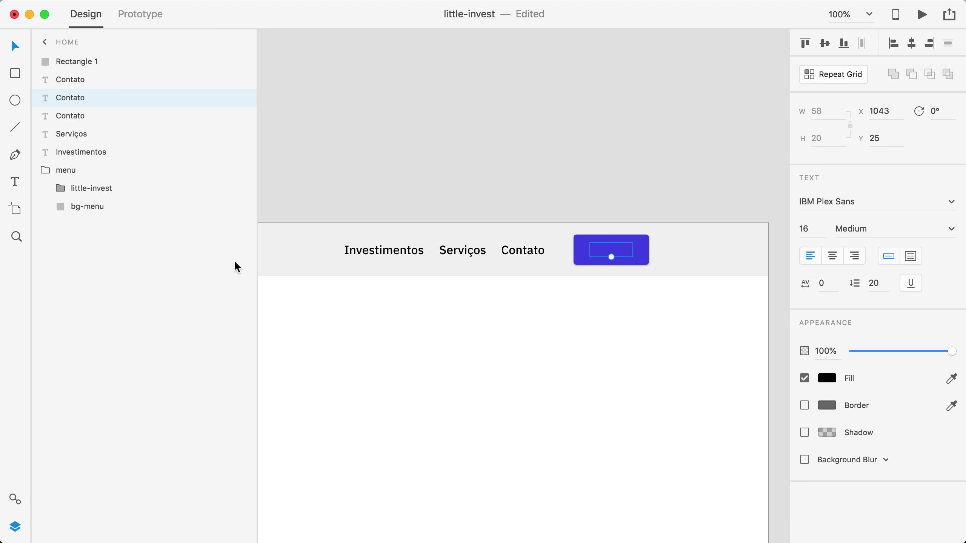
left_click_drag(256, 254, 125, 268)
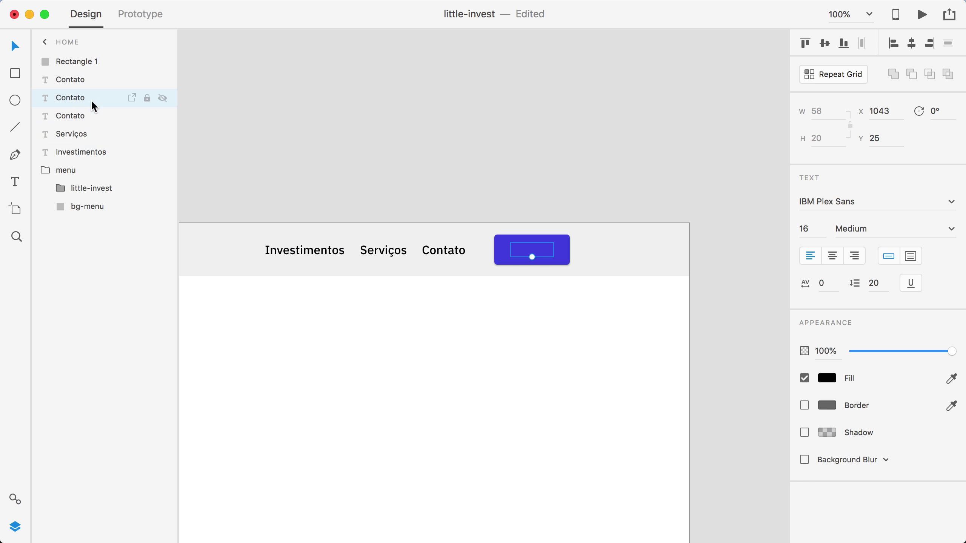
Move the button's Contato text layer above Rectangle 1, undoing and redoing the reorder several times to compare.
left_click_drag(91, 99, 86, 54)
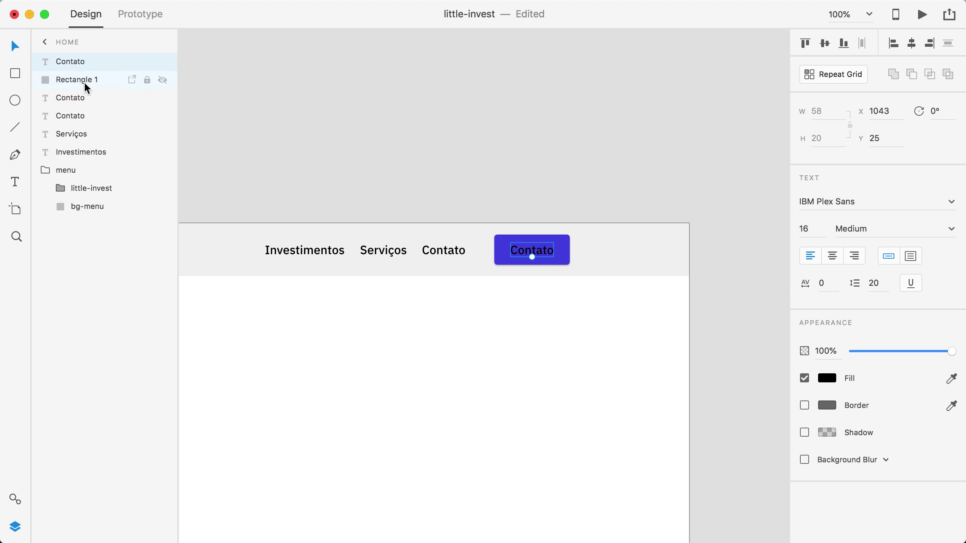
key("super+z")
key("super+shift+z")
key("super+z")
key("super+shift+z")
key("super+z")
key("super+shift+z")
key("super+z")
key("super+shift+z")
key("super+z")
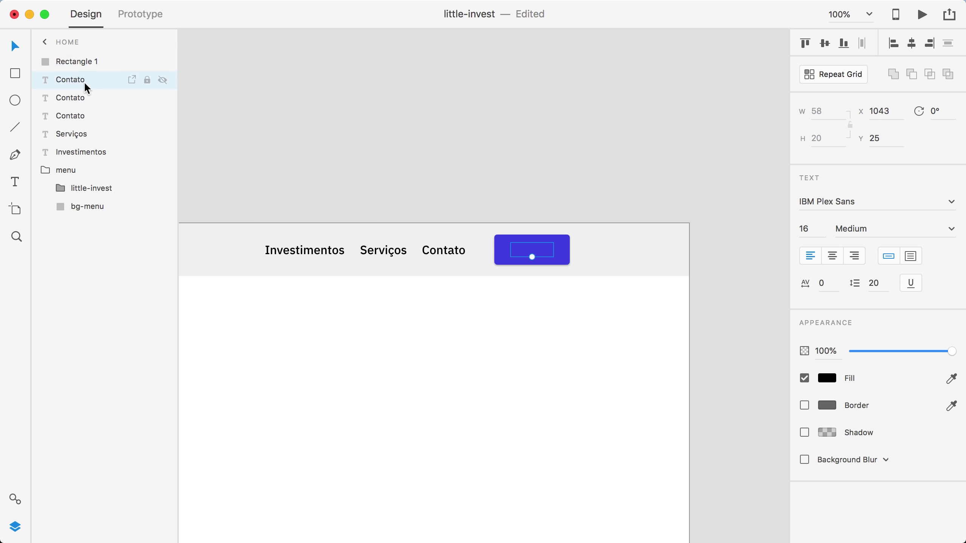
key("super+shift+z")
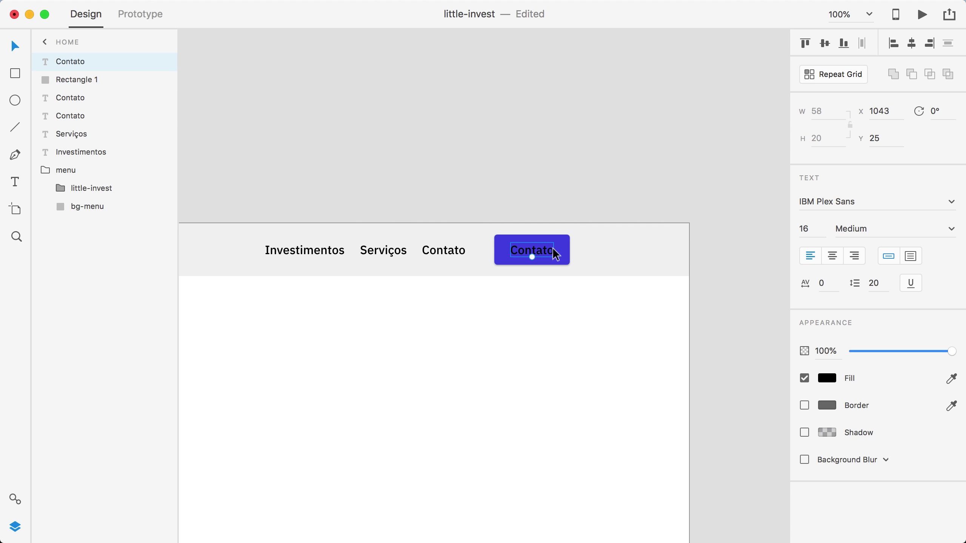
Delete the redundant Contato layer directly below Rectangle 1 and recolour the button's Contato text with white sampled from the page.
left_click(79, 97)
key("Delete")
left_click(86, 62)
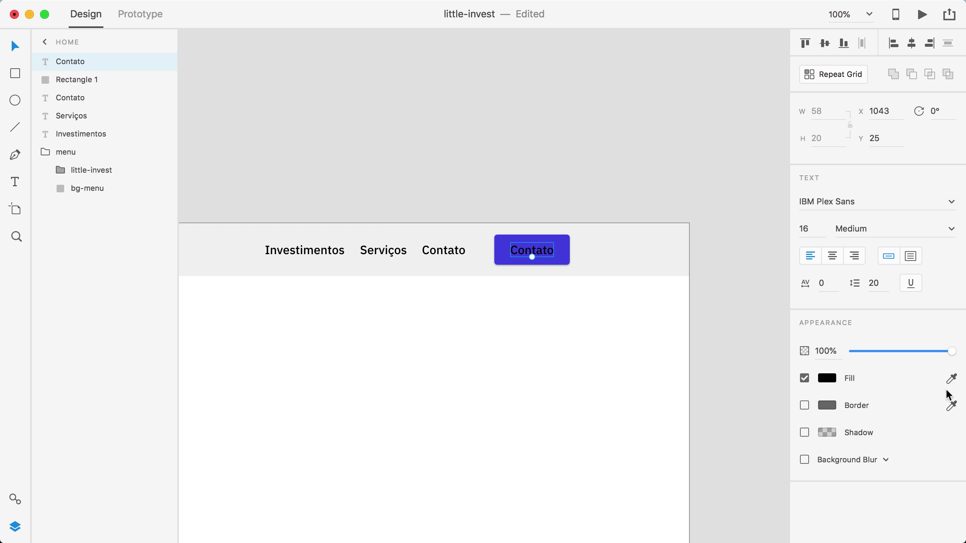
left_click(952, 378)
left_click(579, 359)
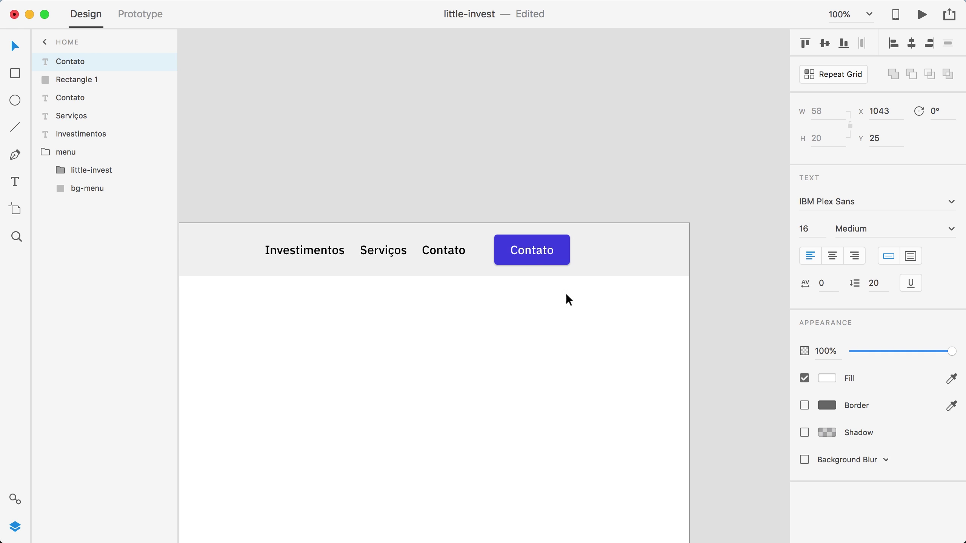
Change the button's text to "Cadastre-se" and shift it horizontally to centre it on the blue rectangle.
double_click(537, 251)
type("Cadastre-se")
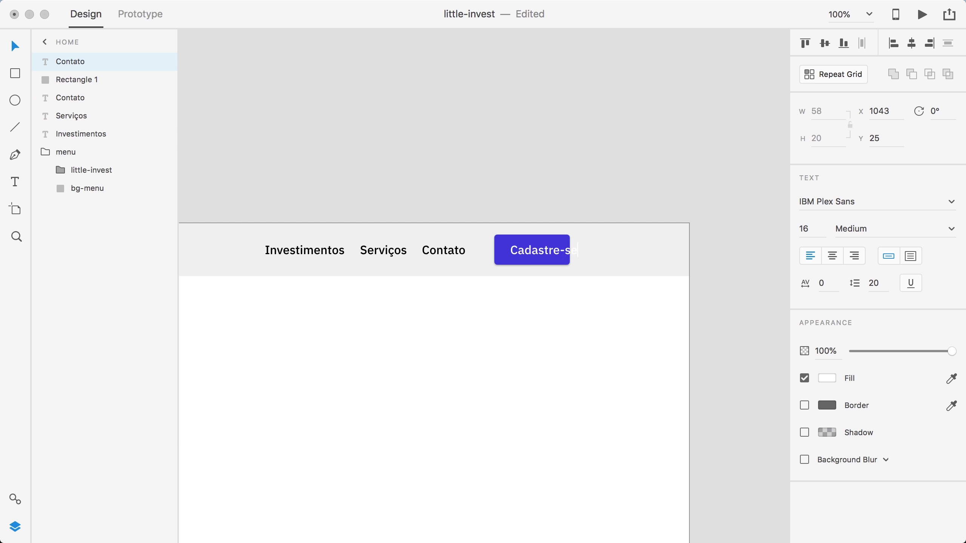
type("v")
key("BackSpace")
key("Escape")
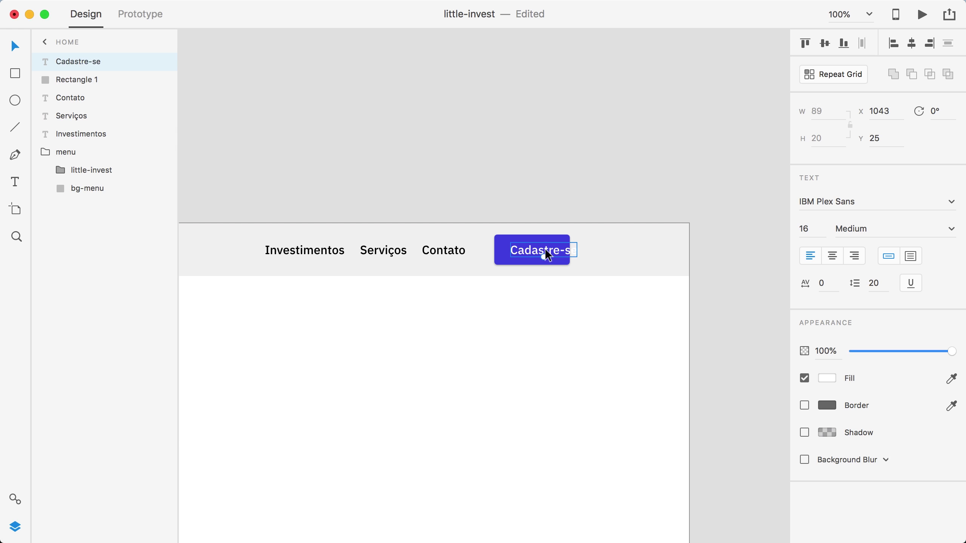
left_click_drag(548, 254, 536, 254)
Set the blue rectangle's width to 120 and re-centre the Cadastre-se text on it at X 1038, Y 25.
left_click(567, 239)
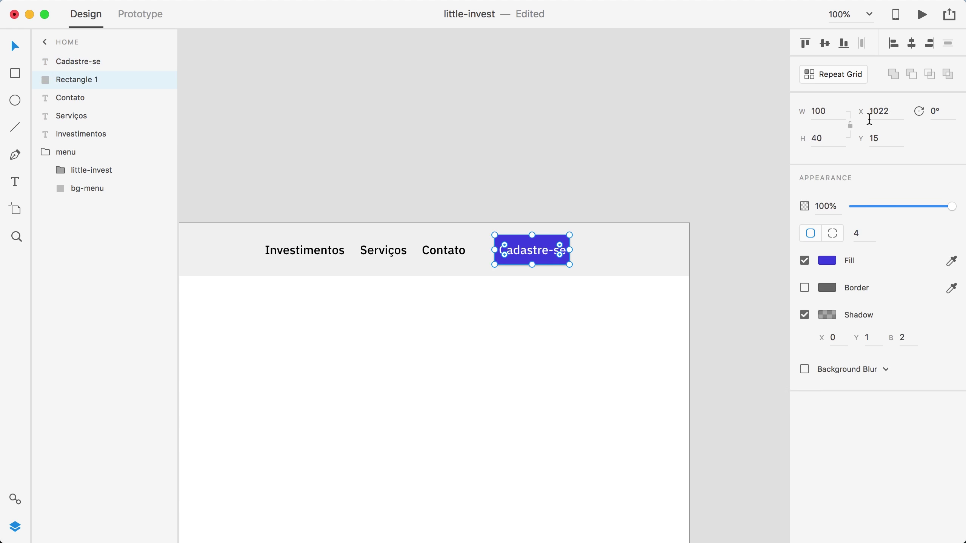
left_click(832, 119)
type("120")
key("Return")
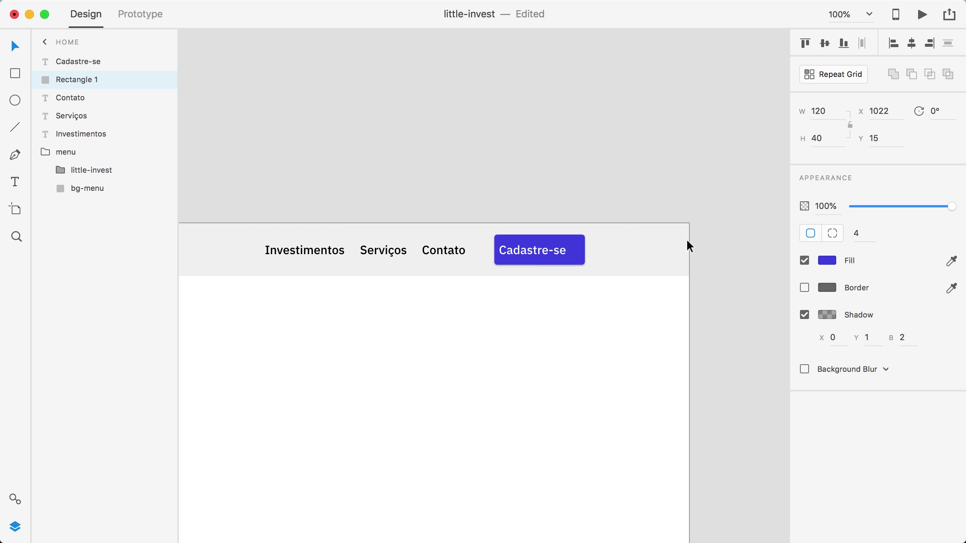
left_click(532, 254)
left_click_drag(539, 254, 556, 255)
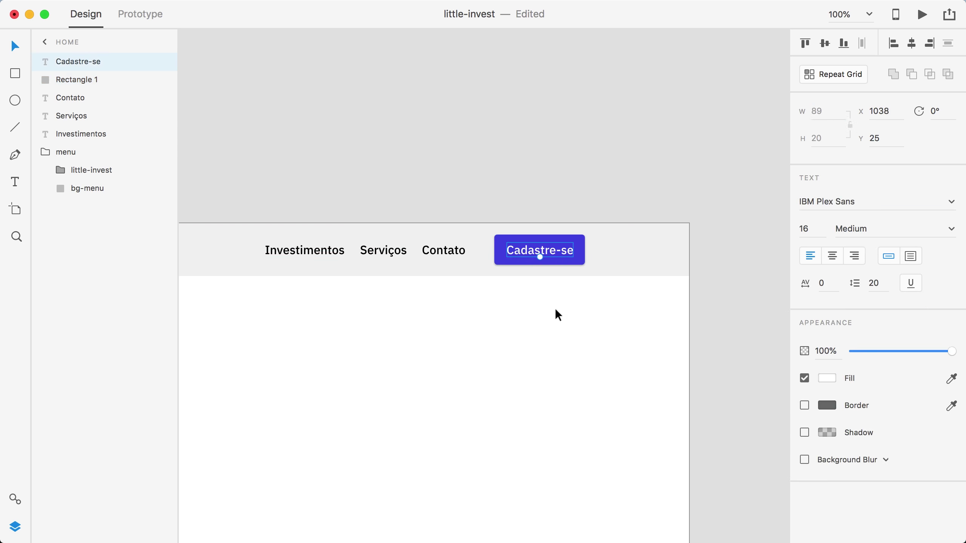
left_click(557, 314)
Move the Cadastre-se text and its blue rectangle together closer to the Contato item, at X 1004, Y 15.
left_click(558, 251)
left_click(571, 242, "shift")
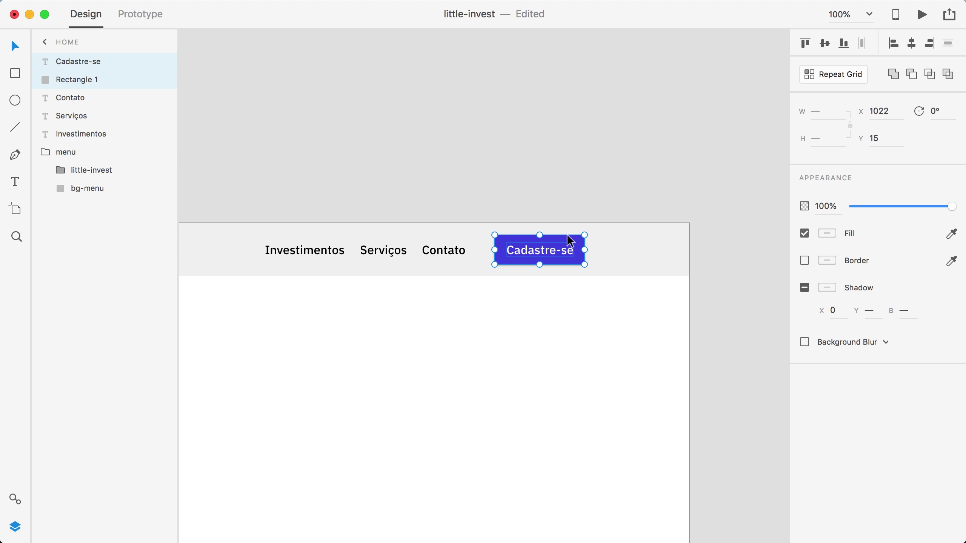
left_click_drag(568, 237, 554, 241)
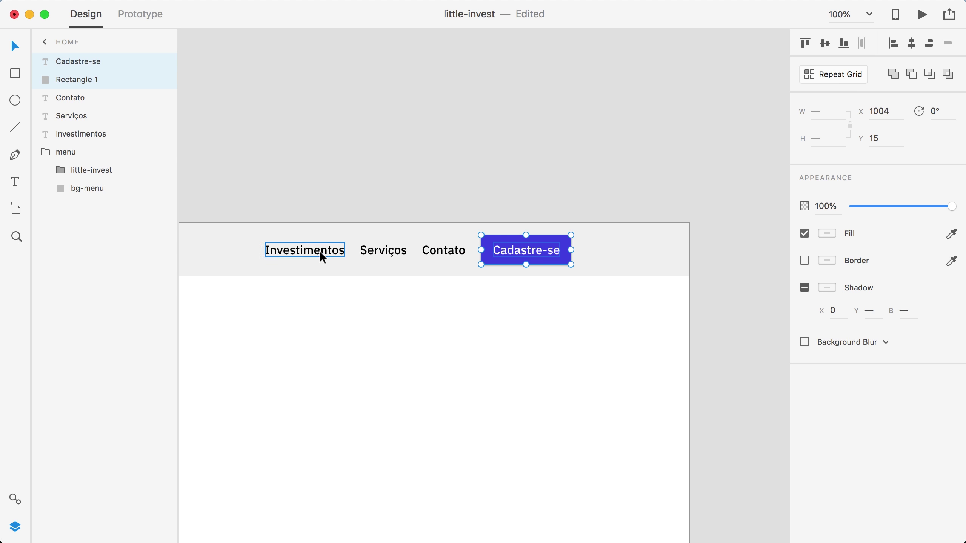
left_click(541, 313)
Group the layers from Investimentos through Cadastre-se as "nav" and place that group inside the menu group above little-invest.
scroll(456, 309, "left", 3)
scroll(456, 309, "up", 1)
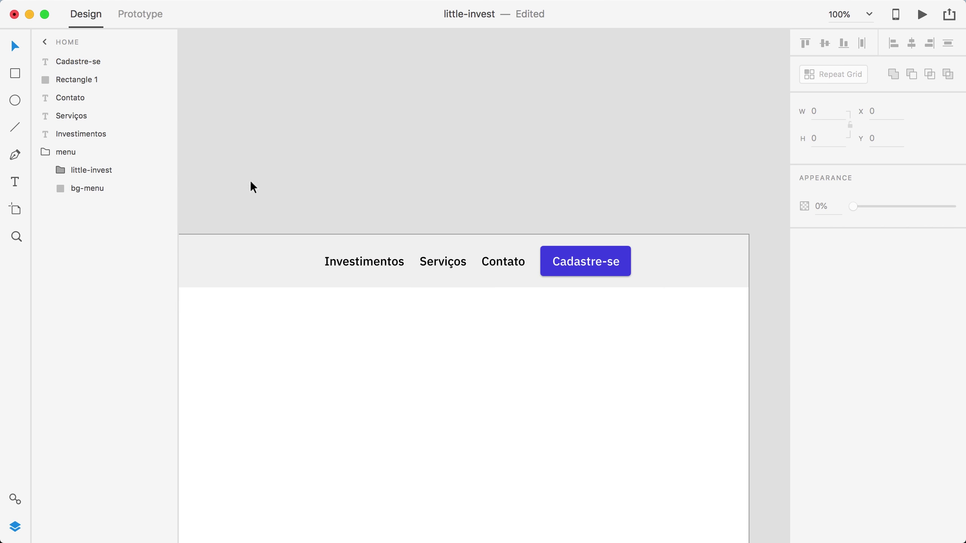
left_click(87, 138)
left_click(88, 65, "shift")
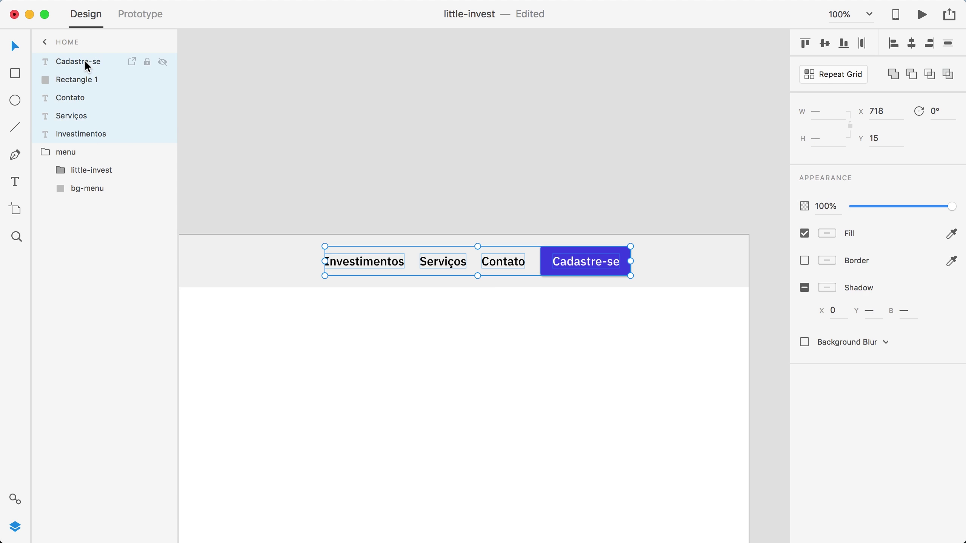
key("super+g")
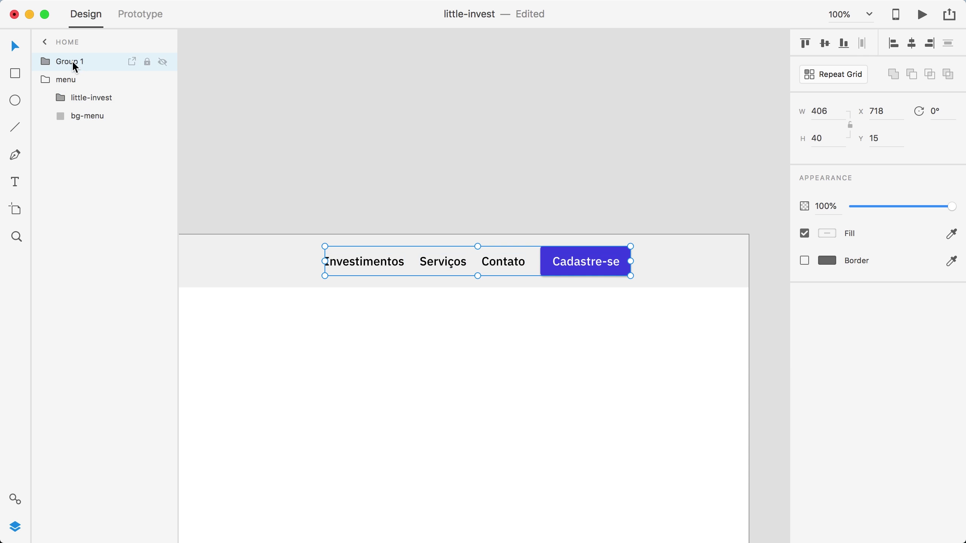
double_click(72, 62)
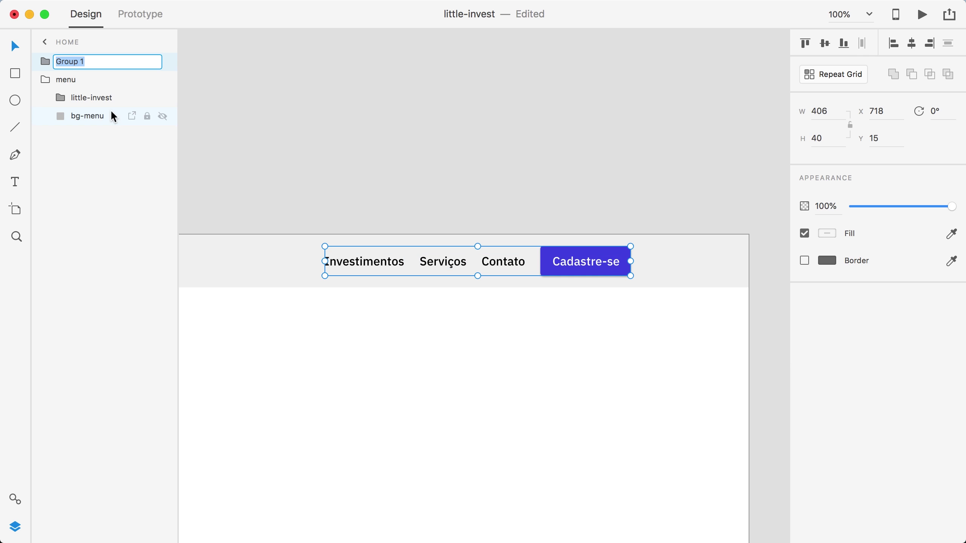
type("nav")
key("Return")
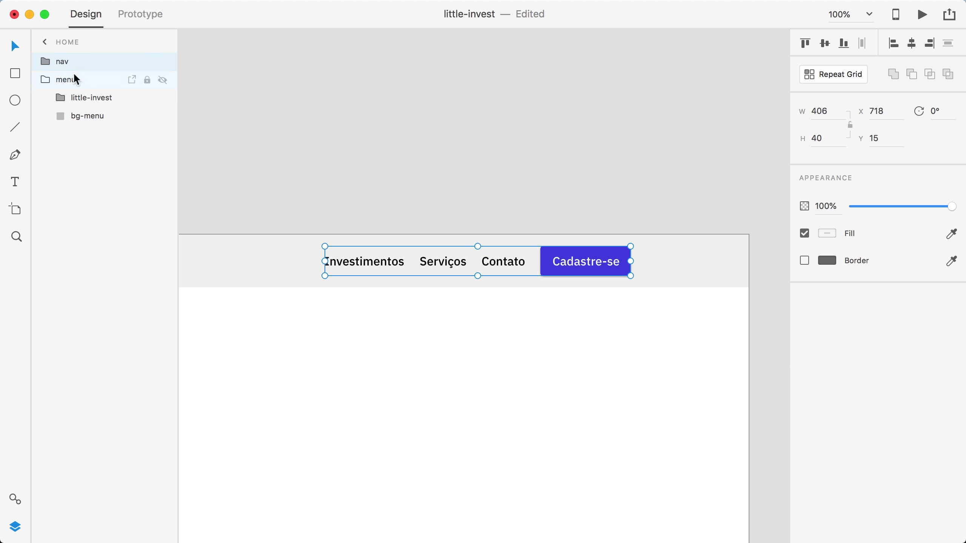
left_click_drag(68, 65, 70, 88)
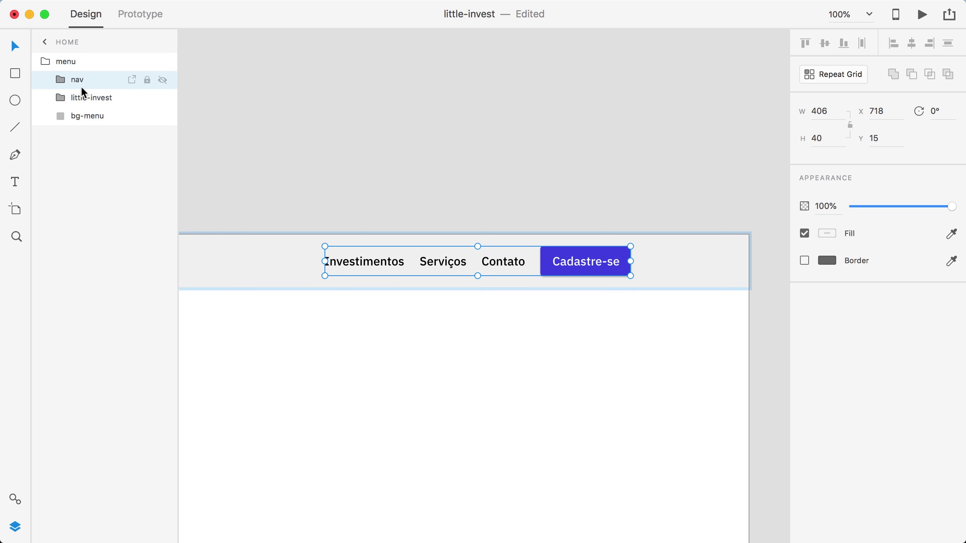
Align the nav group's right edge with the last column of the layout grid, displaying the grid only for this move.
key("super+shift+apostrophe")
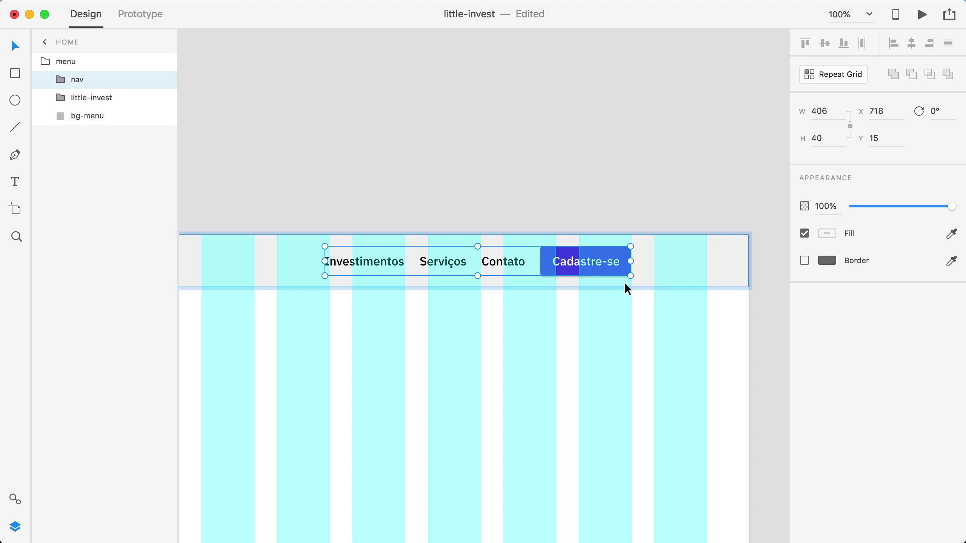
left_click_drag(617, 267, 693, 267)
left_click(732, 352)
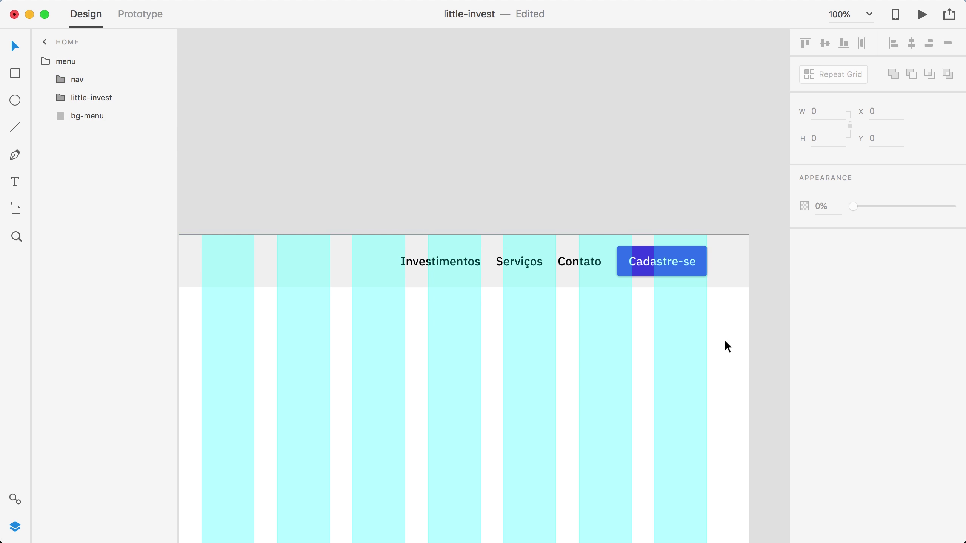
key("super+shift+apostrophe")
key("super+minus")
key("super+minus")
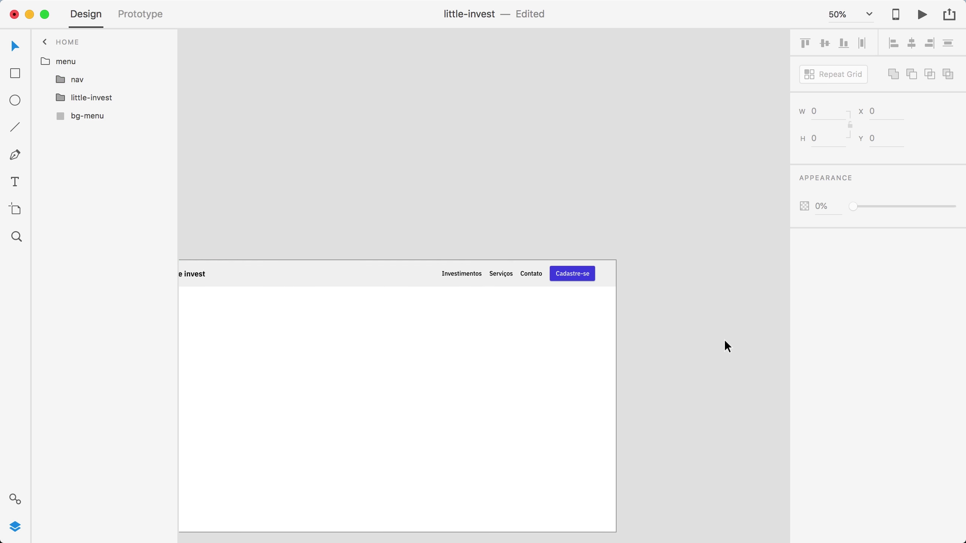
left_click_drag(515, 360, 582, 349)
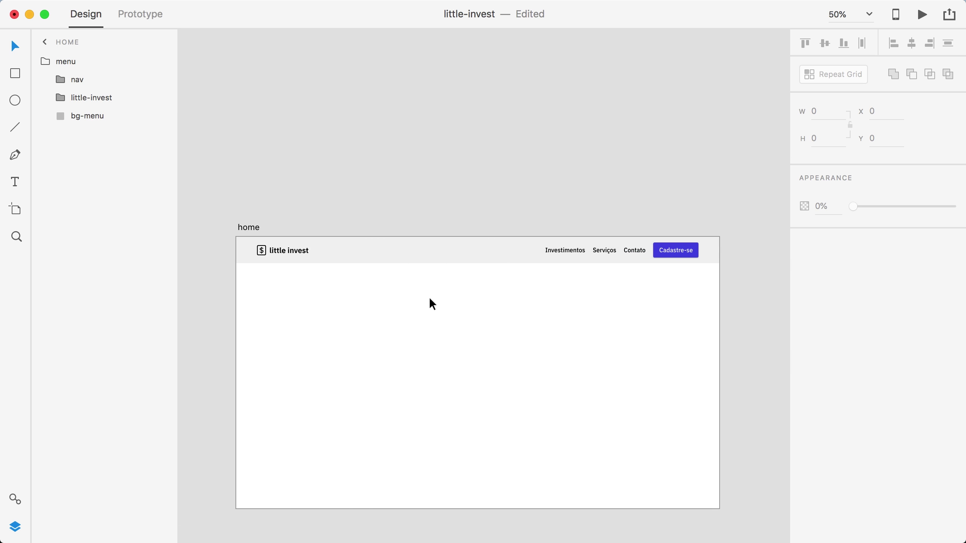